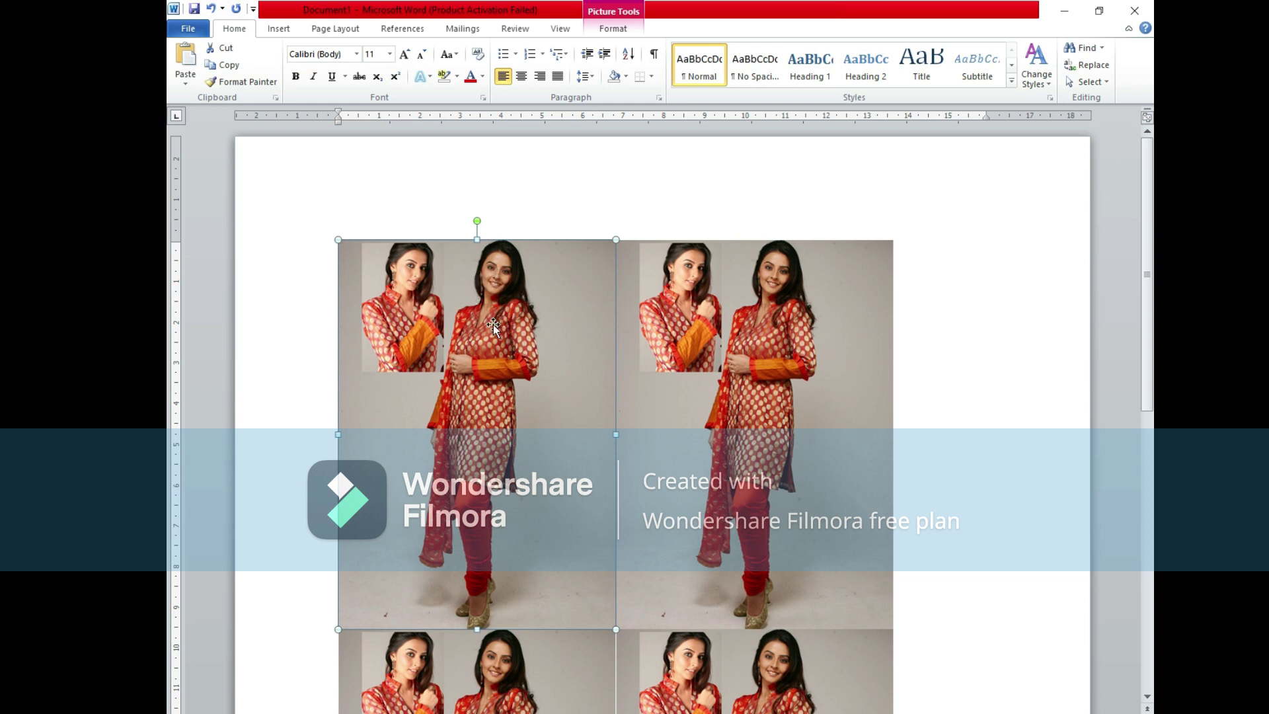
# Step: Apply the black beveled picture style with a reflection to the first picture of the upper row
pyautogui.click(613, 31)
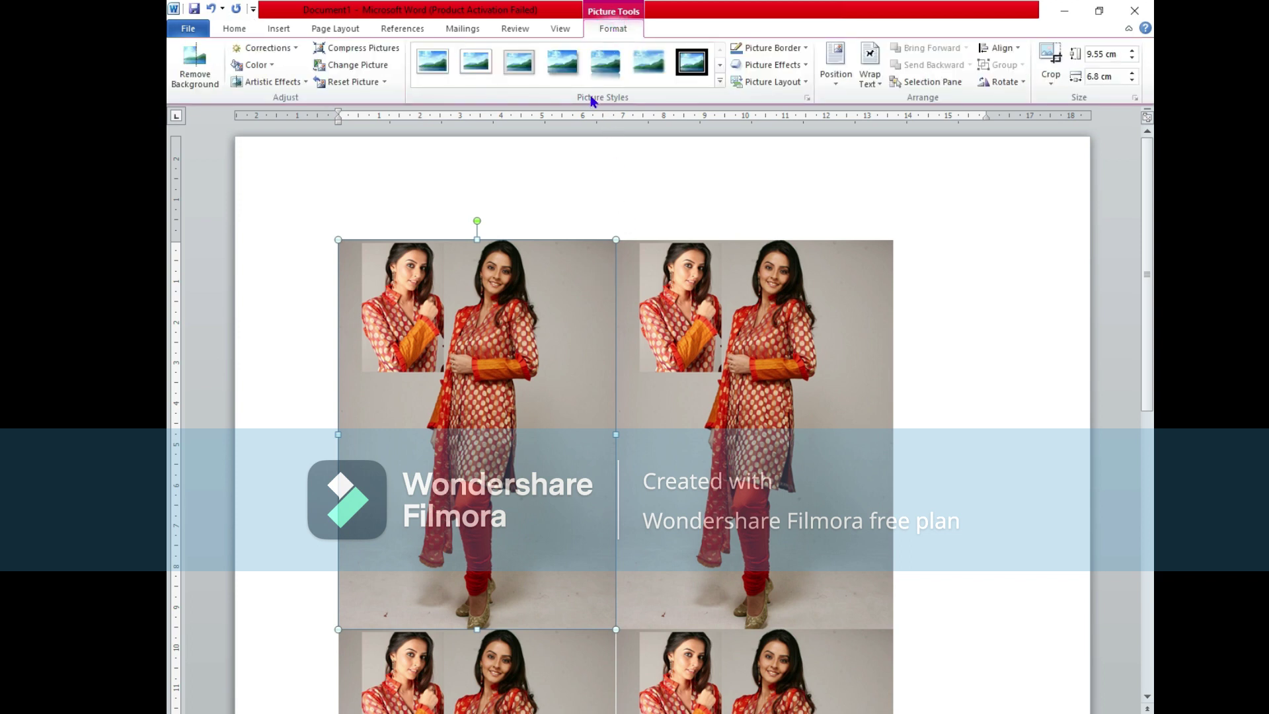
pyautogui.click(719, 81)
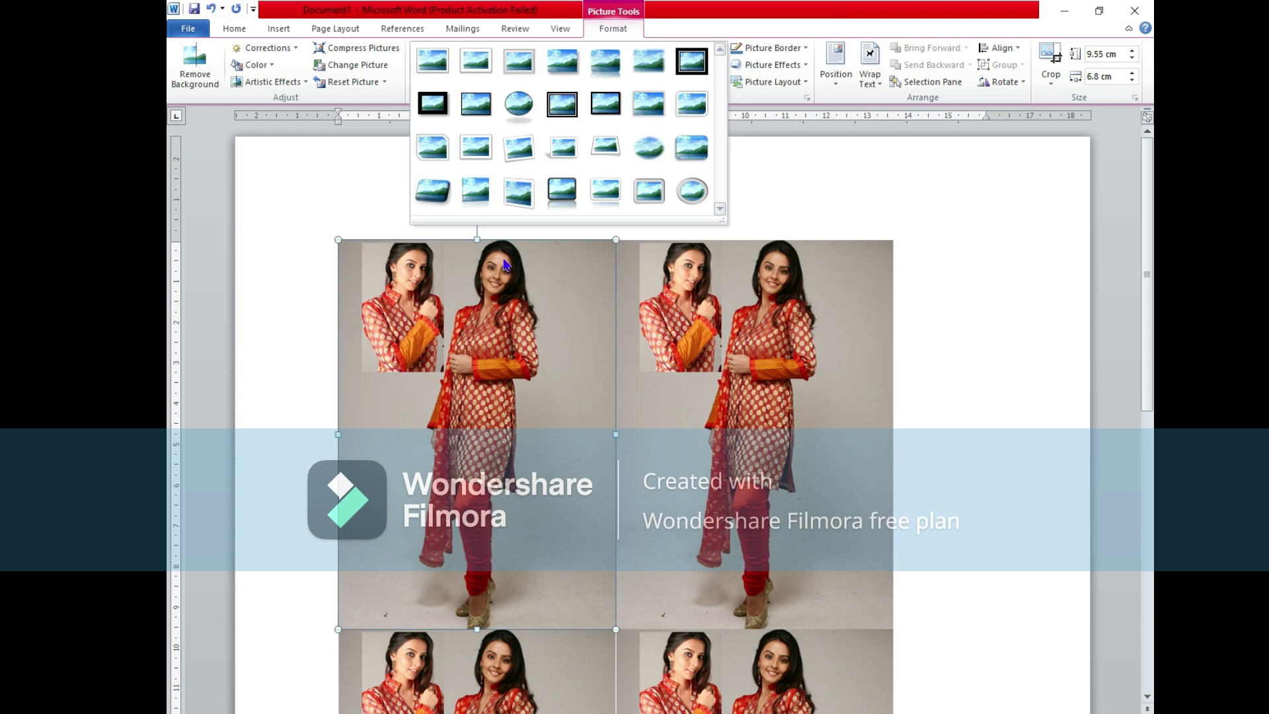
pyautogui.click(562, 189)
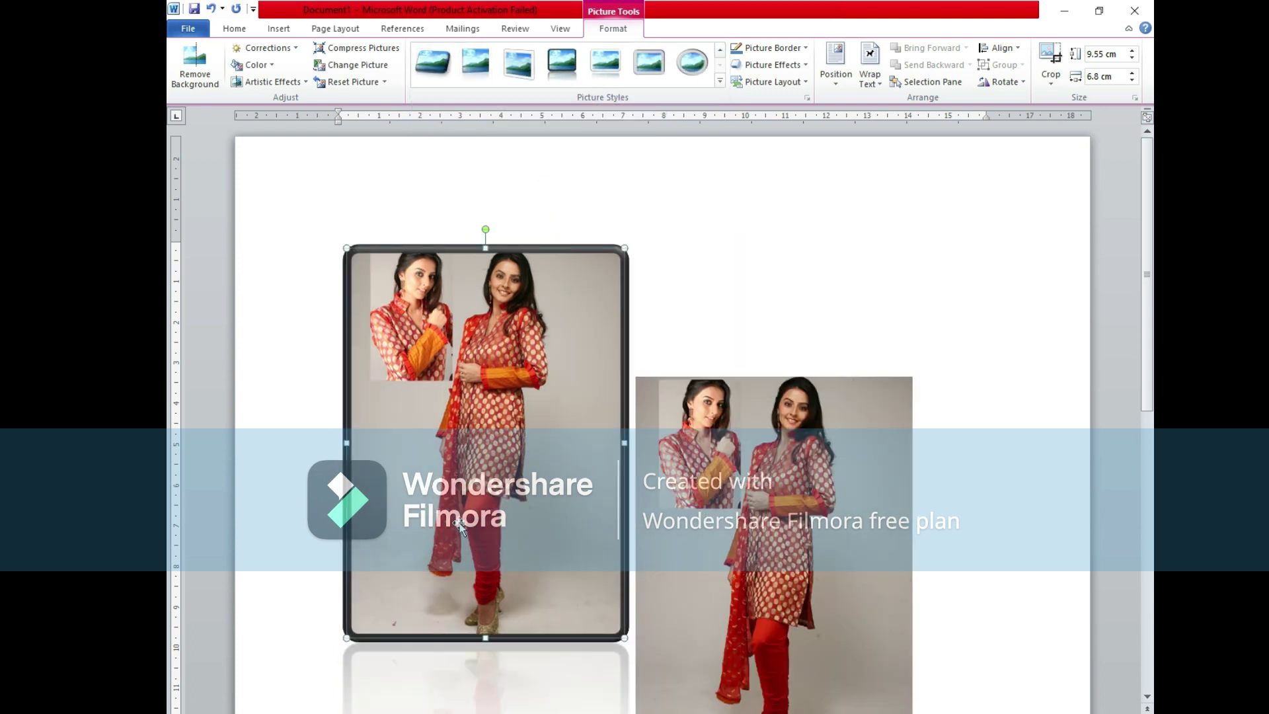
# Step: Apply the metal oval frame style to the second picture of the upper row
pyautogui.scroll(-3, 463, 500)
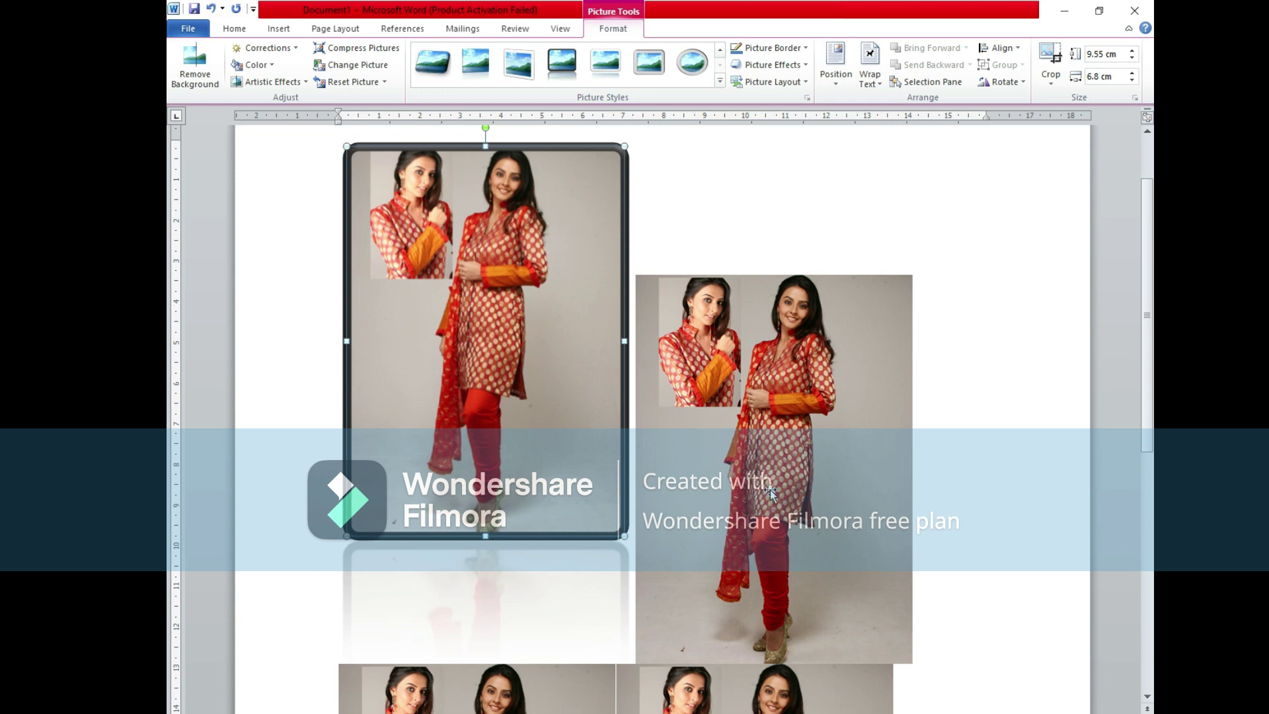
pyautogui.click(766, 418)
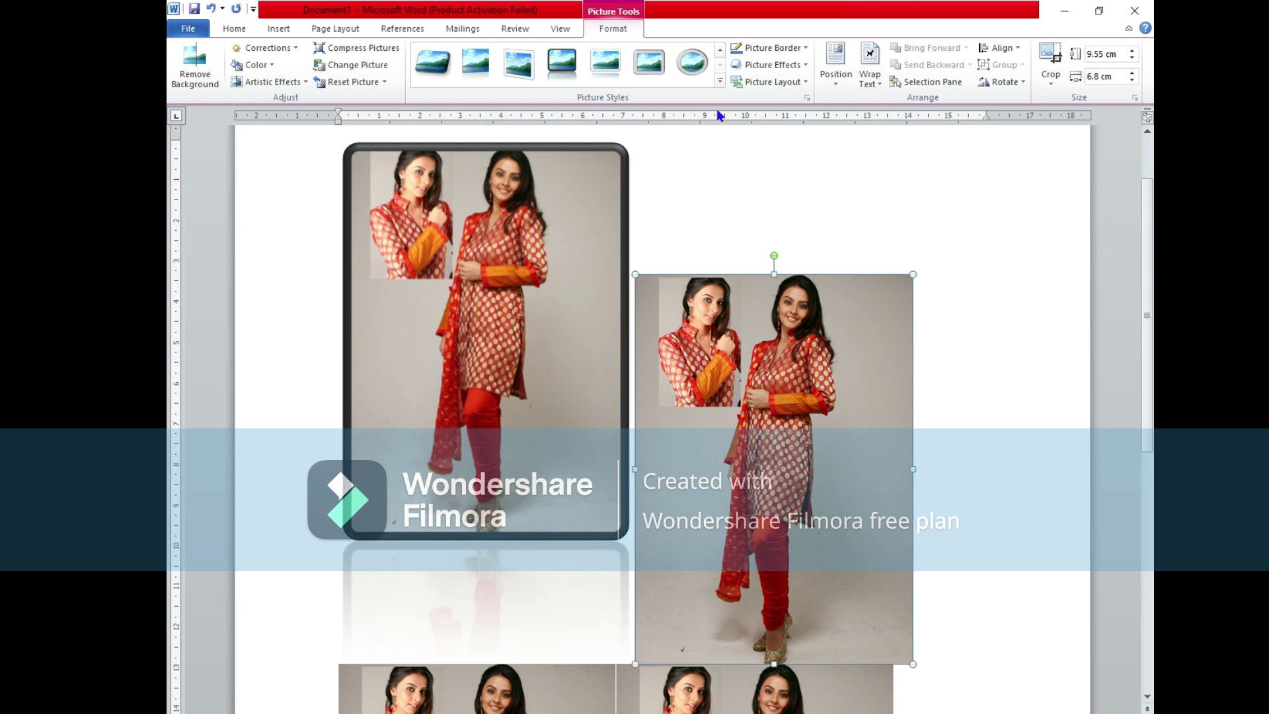
pyautogui.click(695, 65)
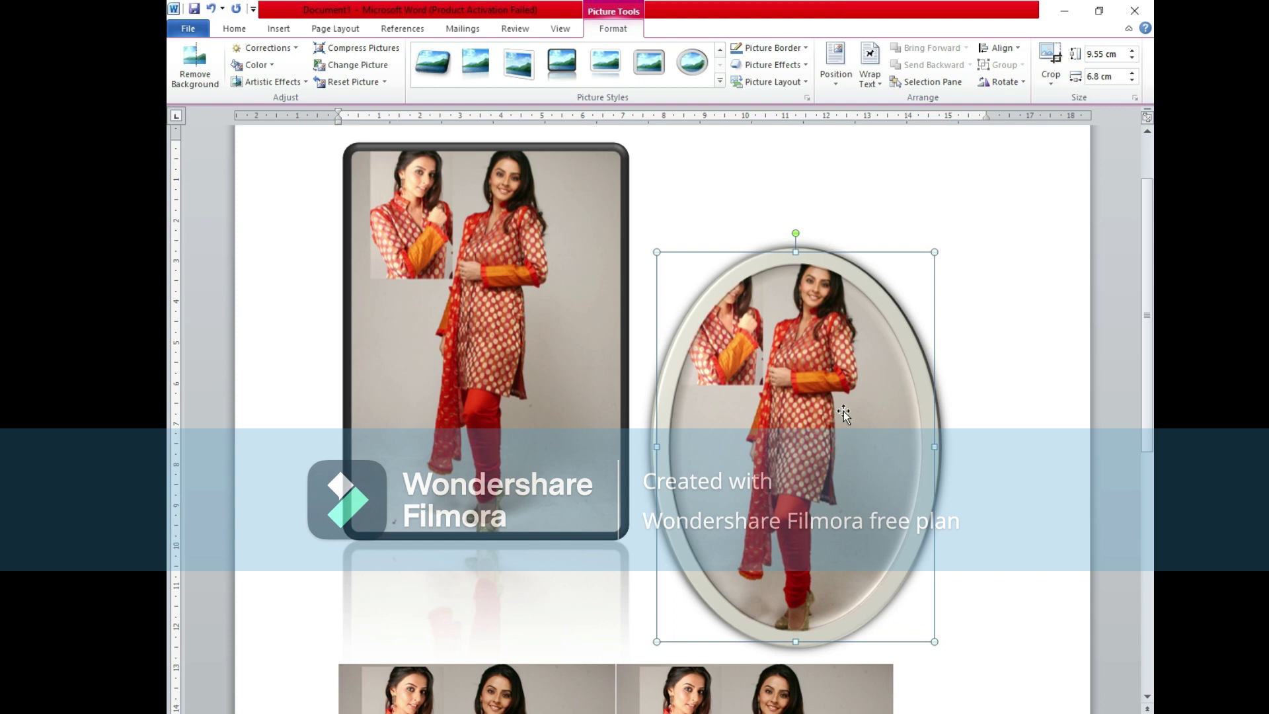
# Step: Apply the white frame style with snipped diagonal corners to the first picture of the lower row
pyautogui.scroll(-3, 816, 414)
pyautogui.scroll(-3, 816, 414)
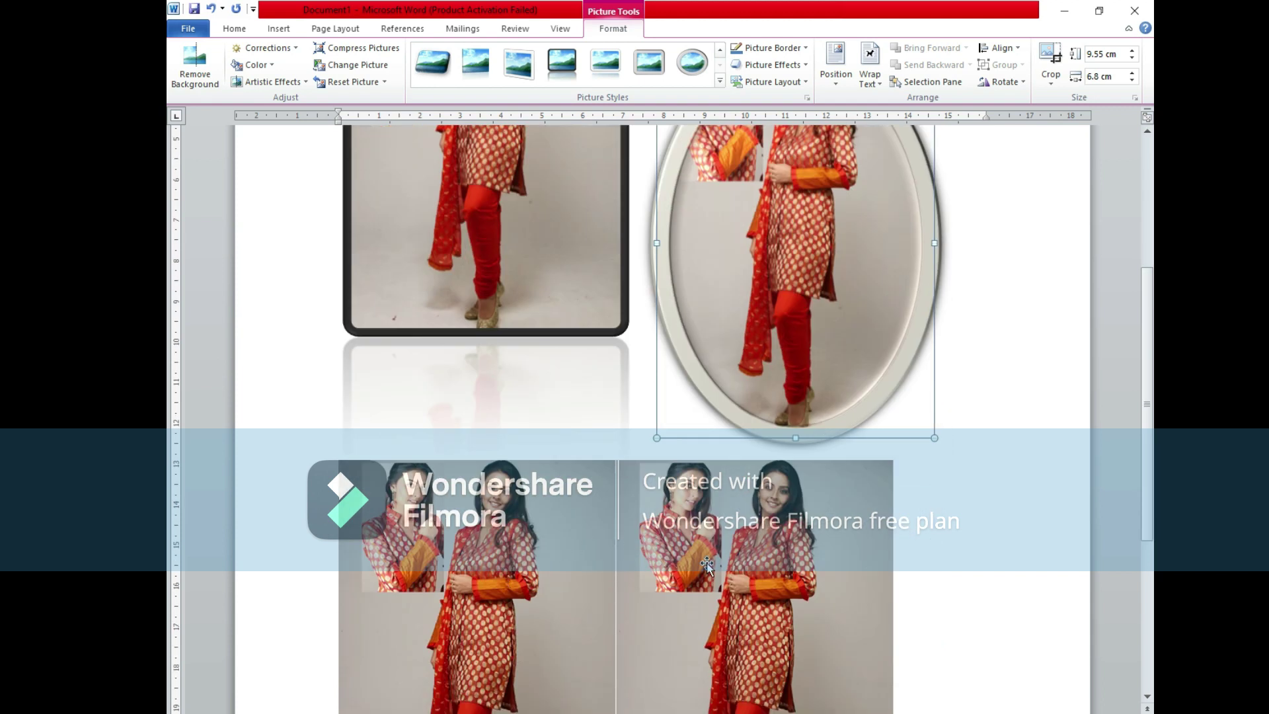
pyautogui.click(494, 592)
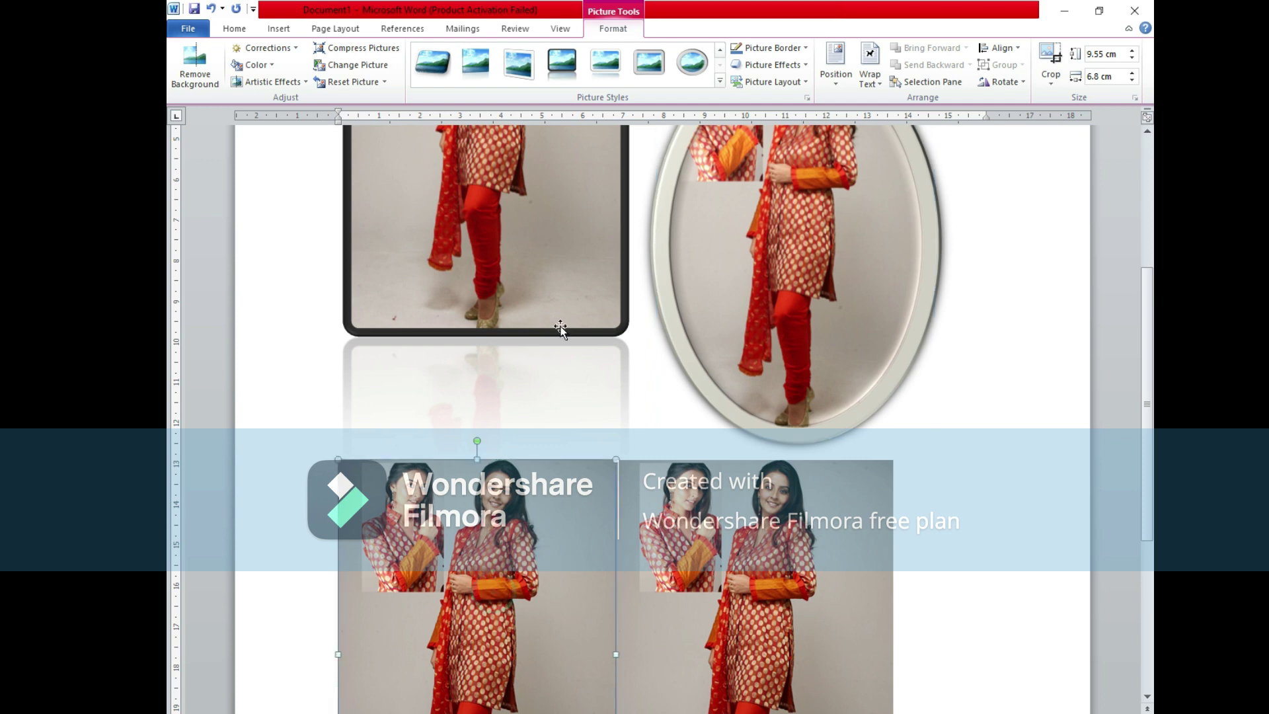
pyautogui.click(720, 81)
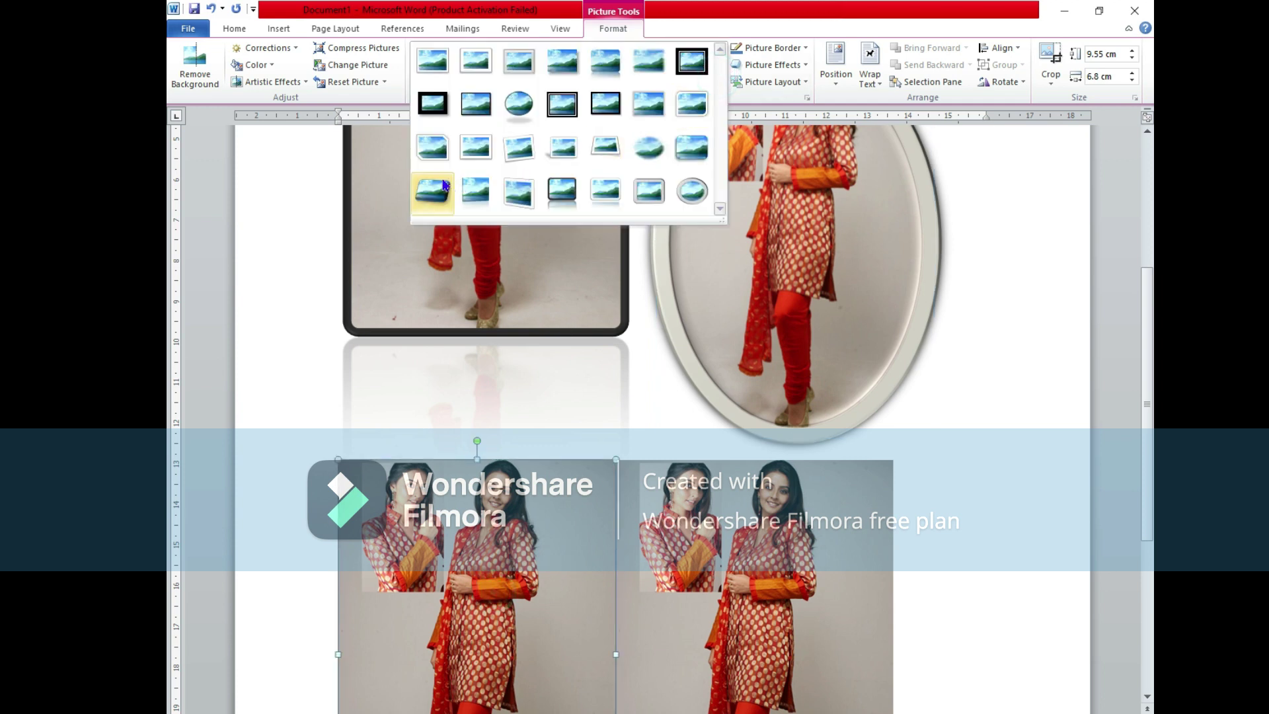
pyautogui.click(438, 152)
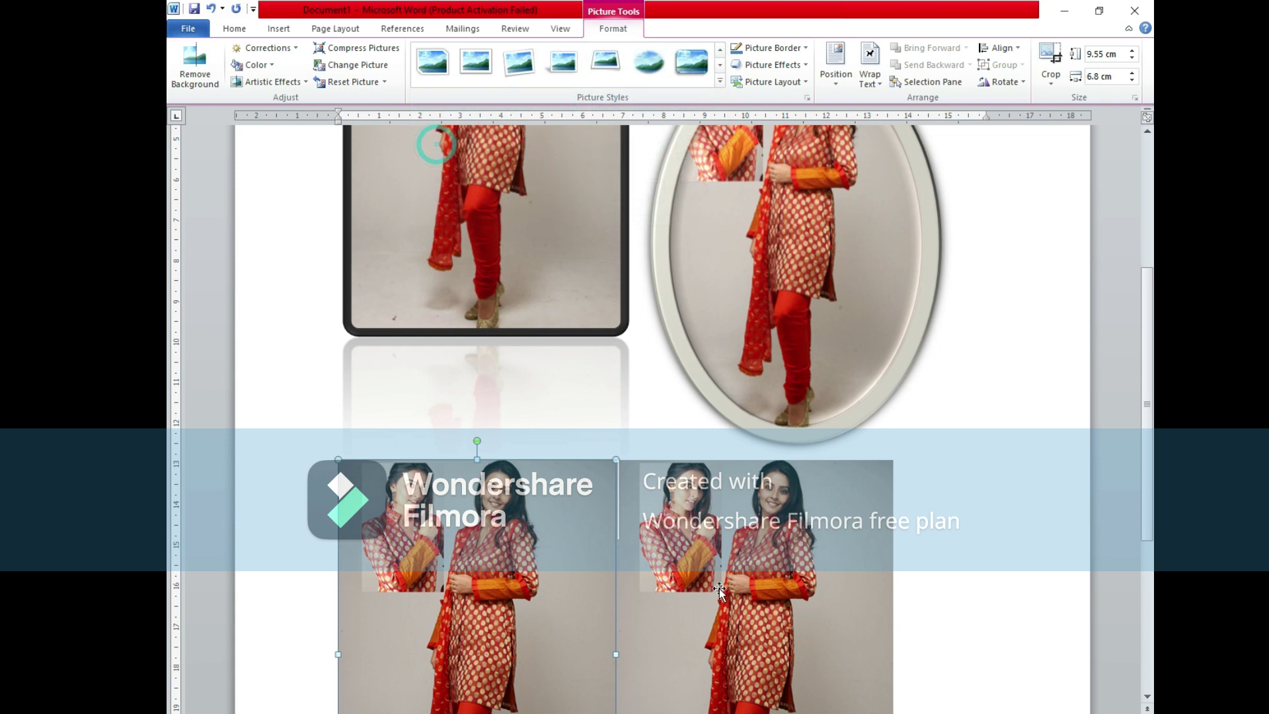
# Step: Apply the metal rounded-rectangle frame style to the second picture of the lower row and review all four framed pictures
pyautogui.click(780, 599)
pyautogui.click(720, 81)
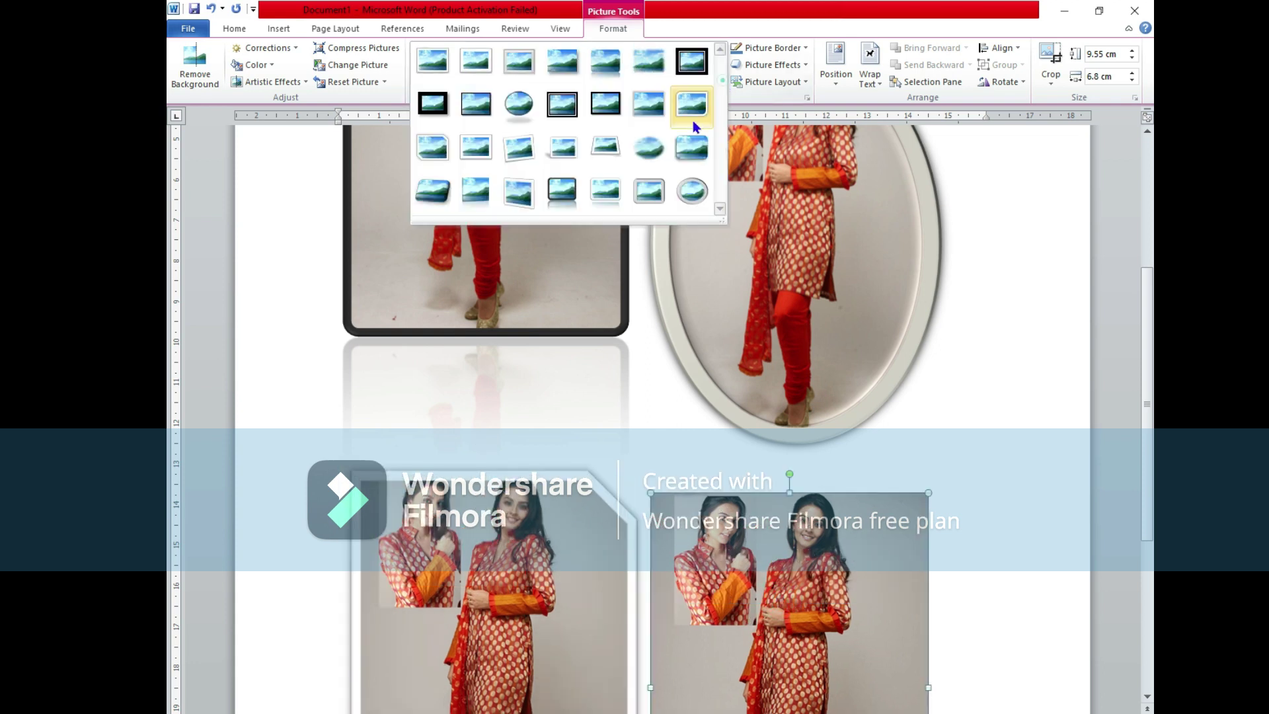
pyautogui.click(693, 120)
pyautogui.scroll(3, 750, 453)
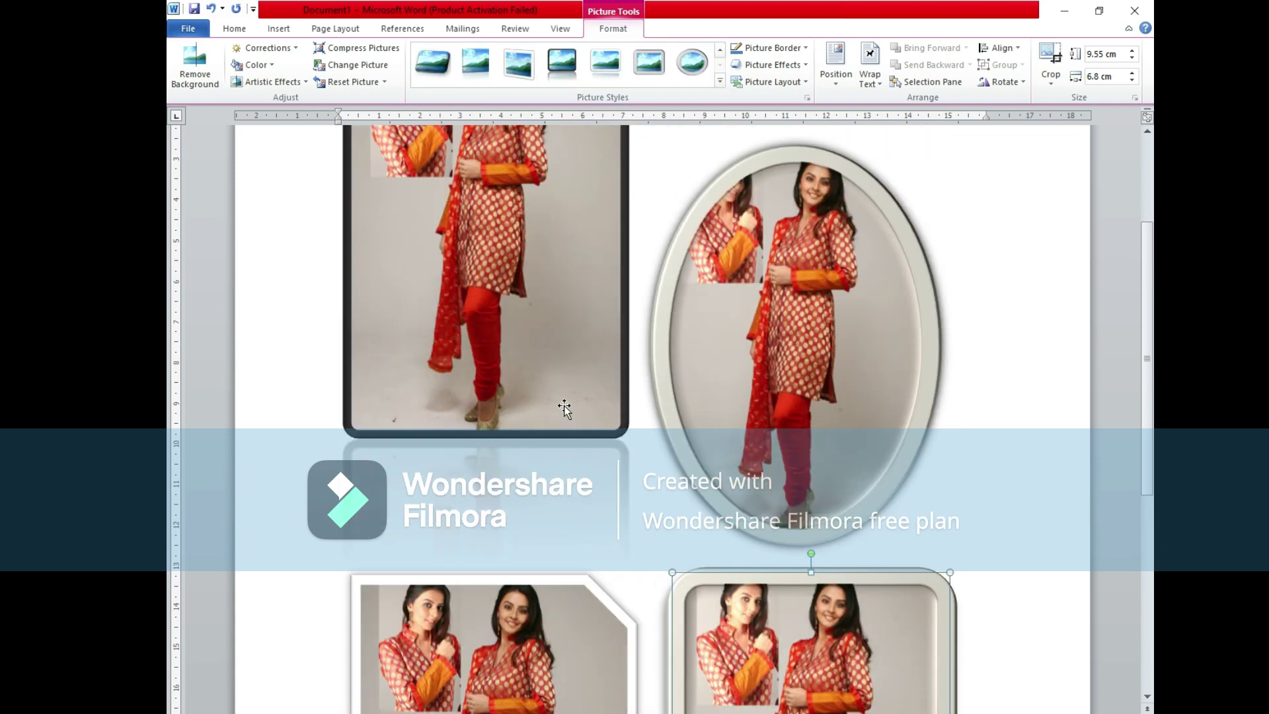
pyautogui.scroll(-5, 578, 416)
pyautogui.scroll(2, 619, 452)
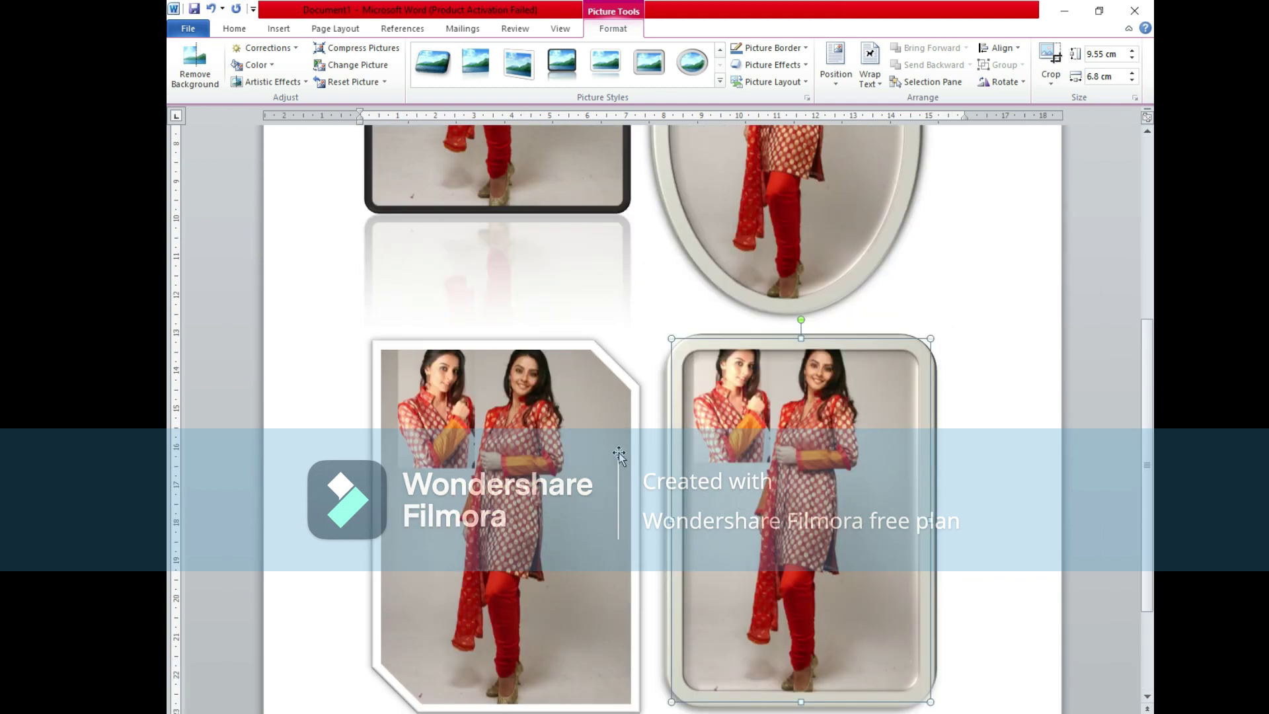
pyautogui.scroll(6, 619, 452)
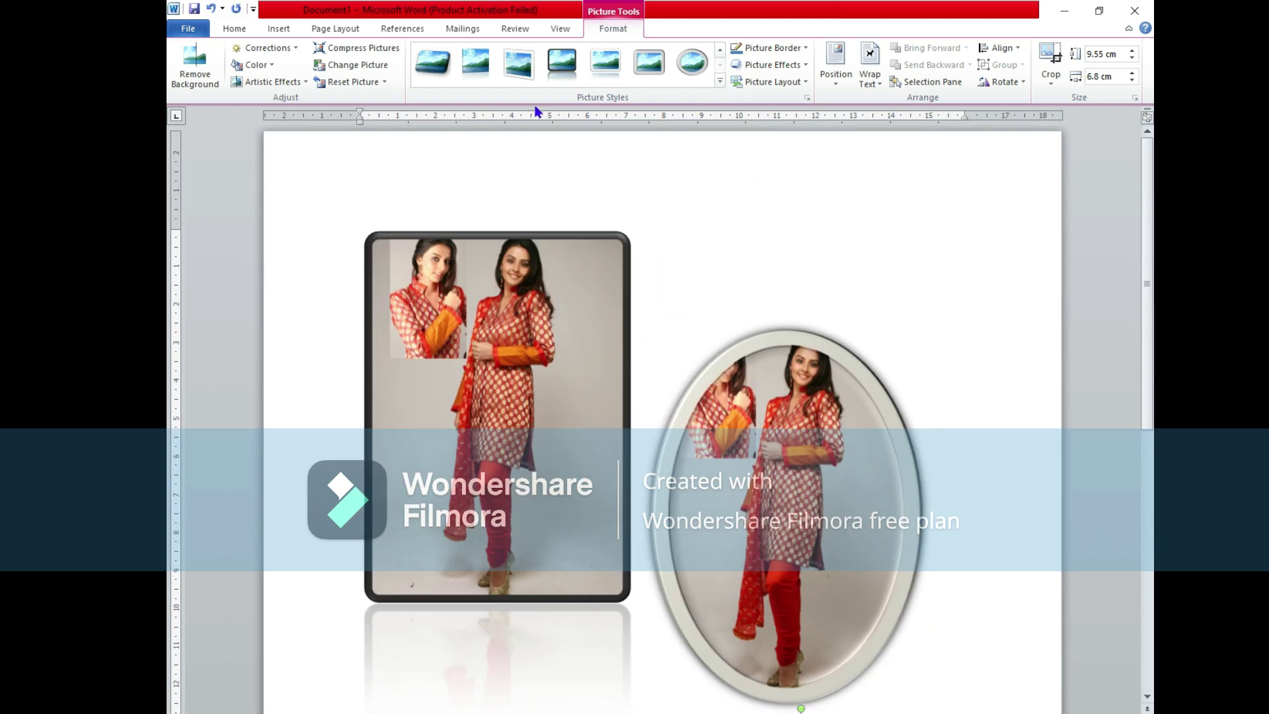
# Step: Correct the black-framed picture with the preset Brightness +40%, Contrast -20%
pyautogui.click(530, 361)
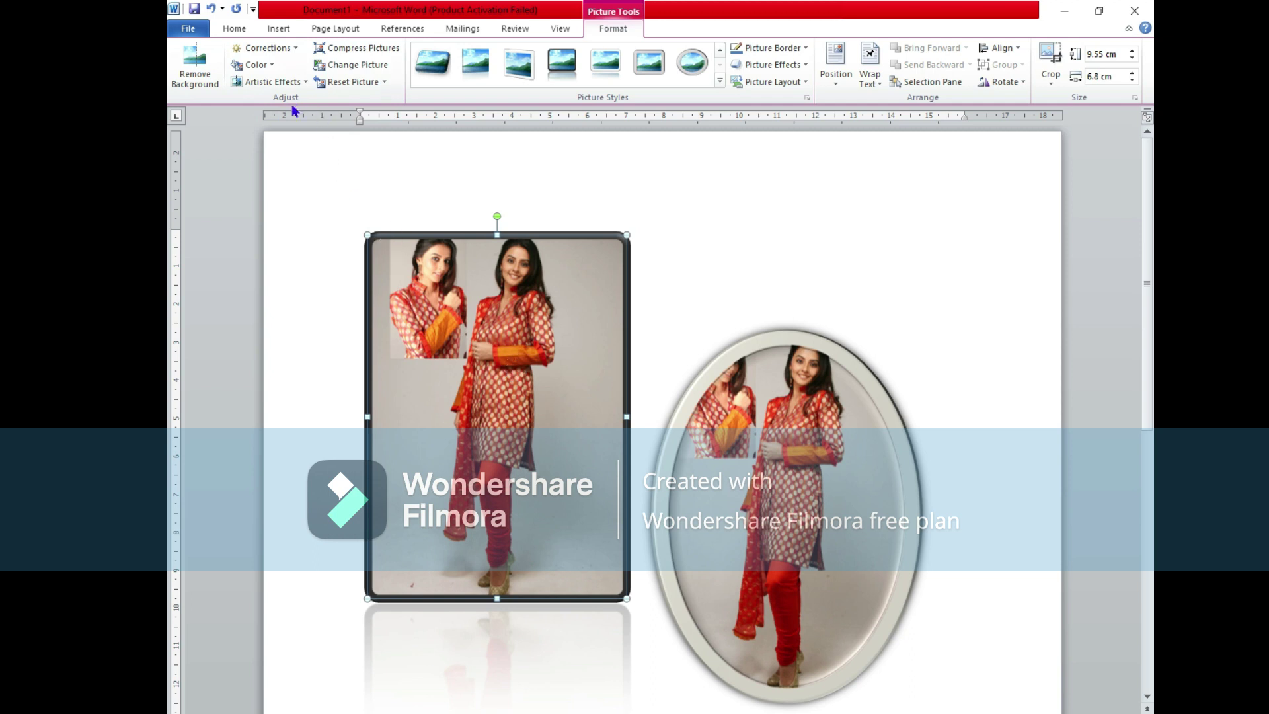
pyautogui.click(293, 52)
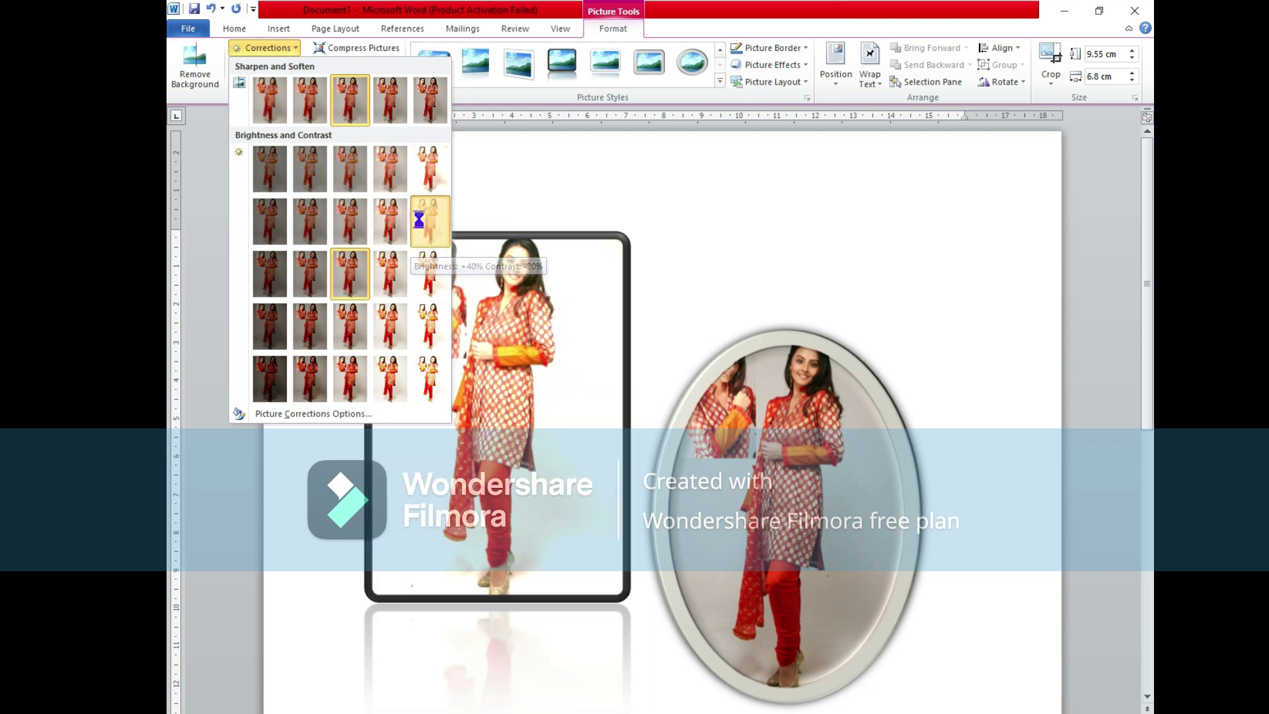
pyautogui.click(421, 225)
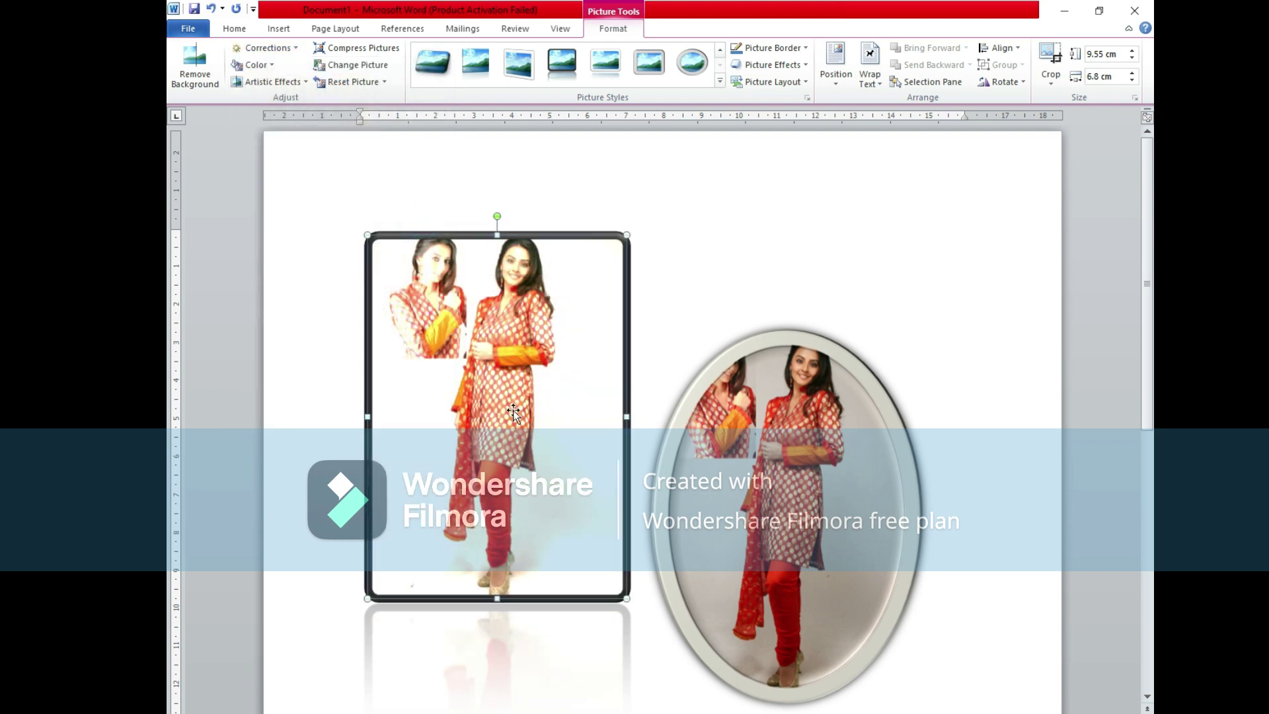
# Step: Darken the oval-framed picture with the darkest brightness correction preset at normal contrast
pyautogui.scroll(-4, 503, 423)
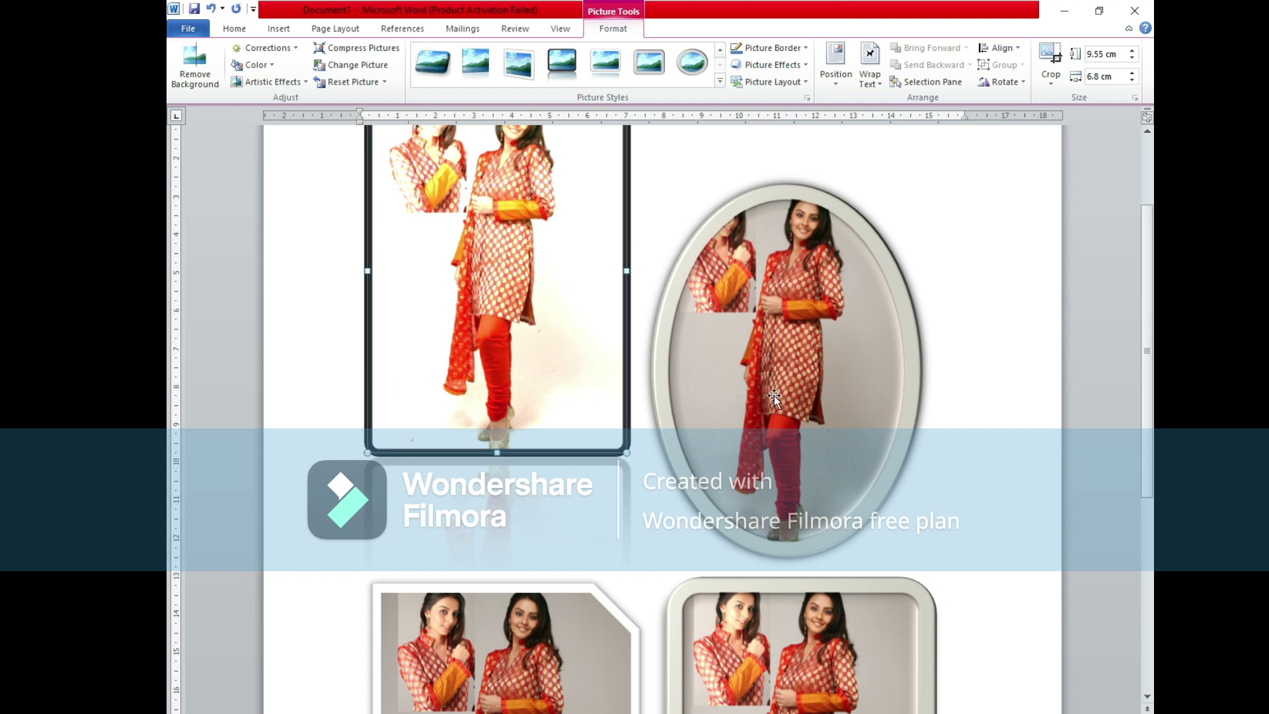
pyautogui.click(779, 399)
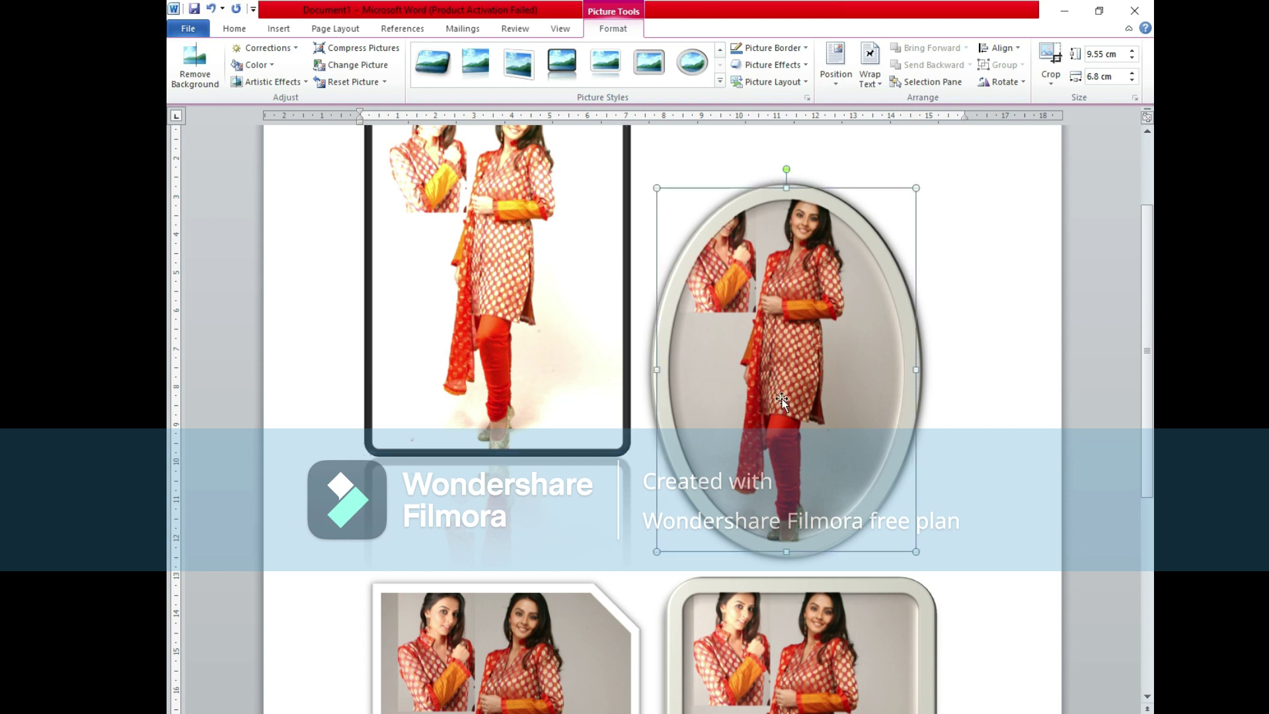
pyautogui.click(287, 47)
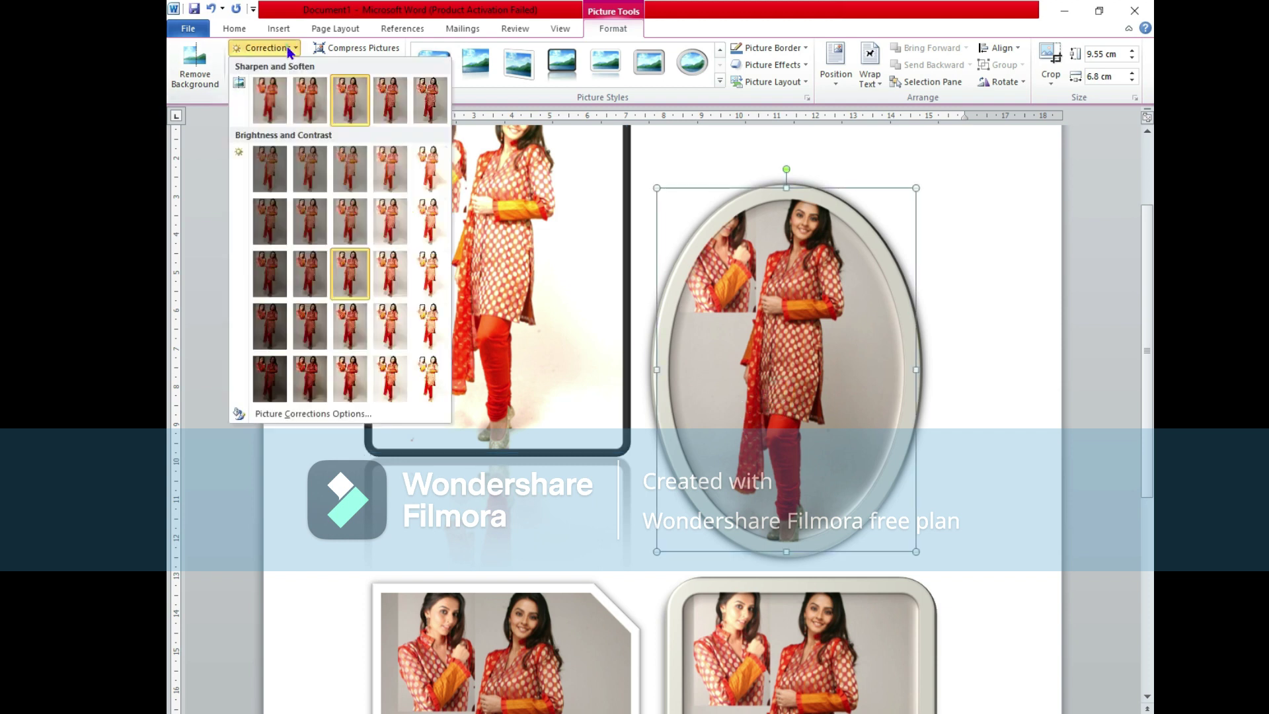
pyautogui.click(279, 276)
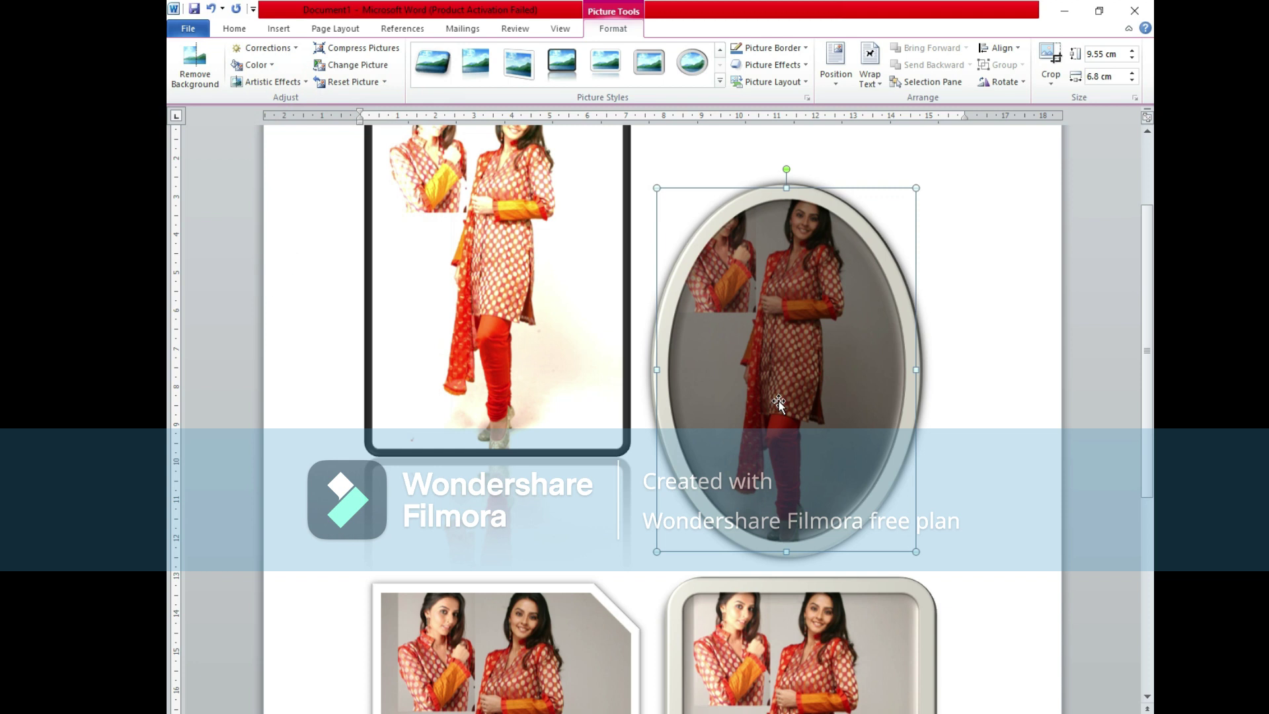
# Step: Recolor the picture in the snipped-corner frame with the middle one of the three black-and-white presets
pyautogui.scroll(-3, 779, 402)
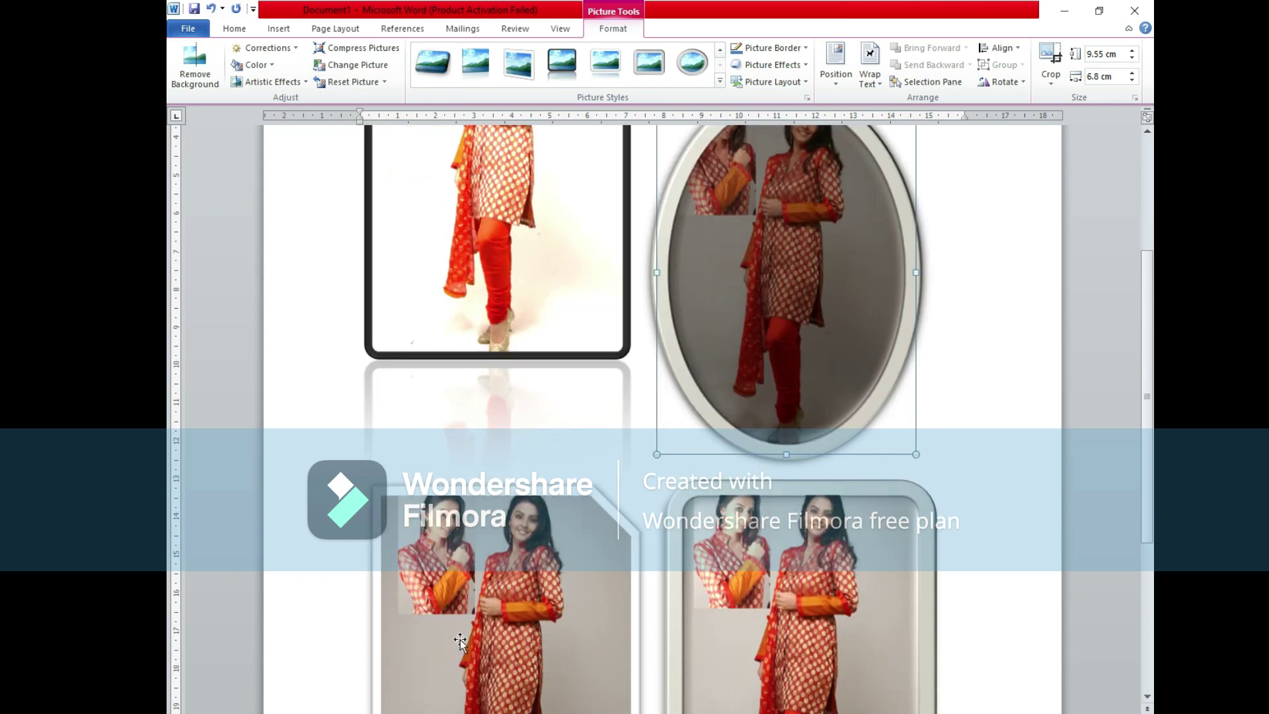
pyautogui.scroll(-3, 483, 602)
pyautogui.click(482, 602)
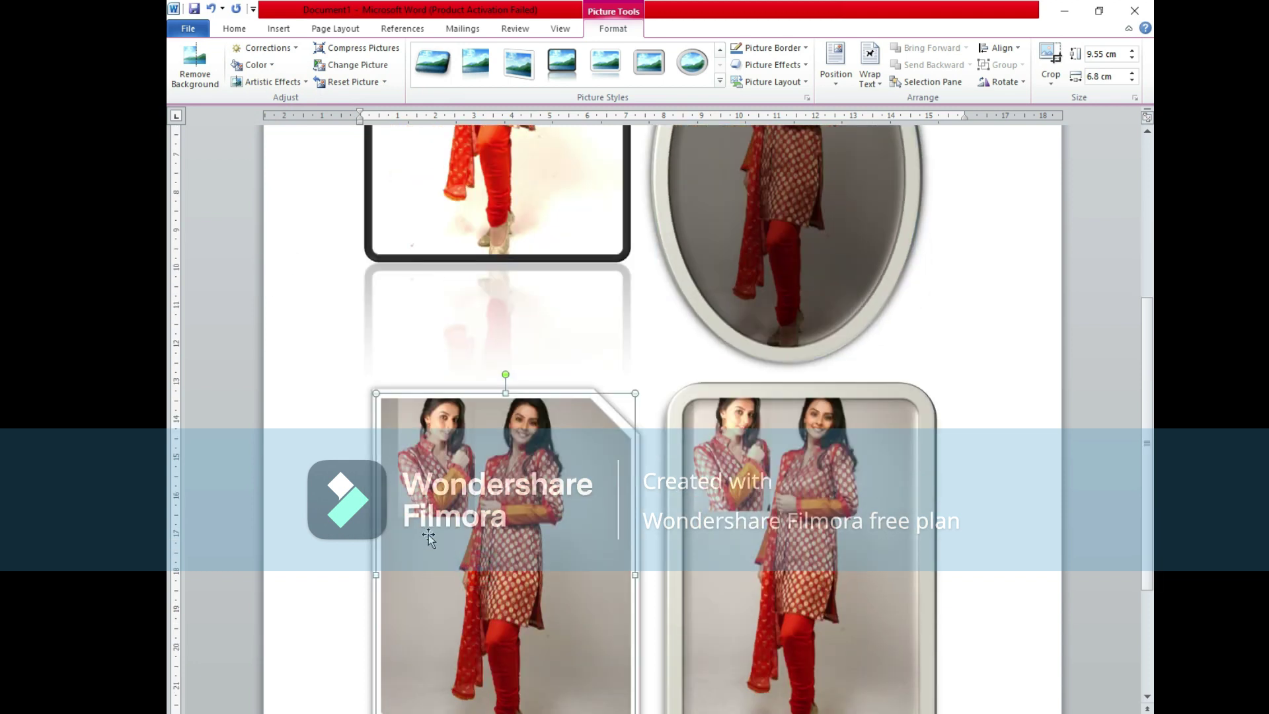
pyautogui.click(291, 48)
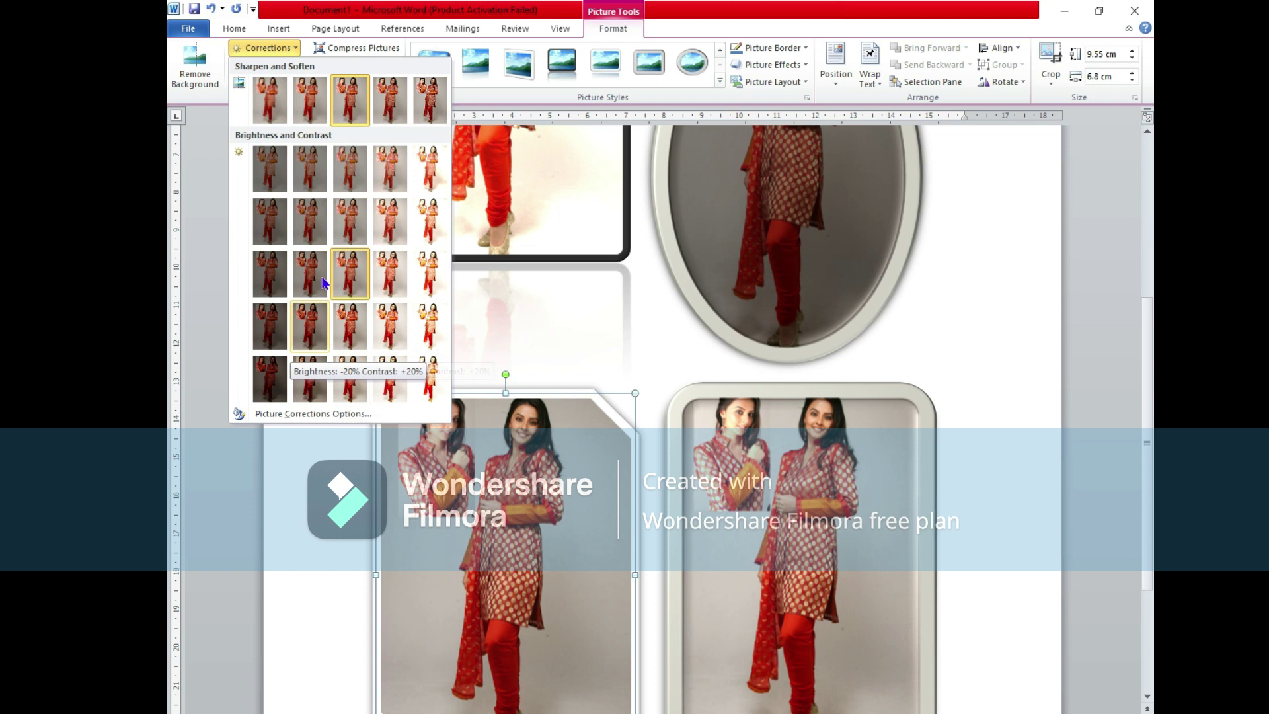
pyautogui.click(395, 273)
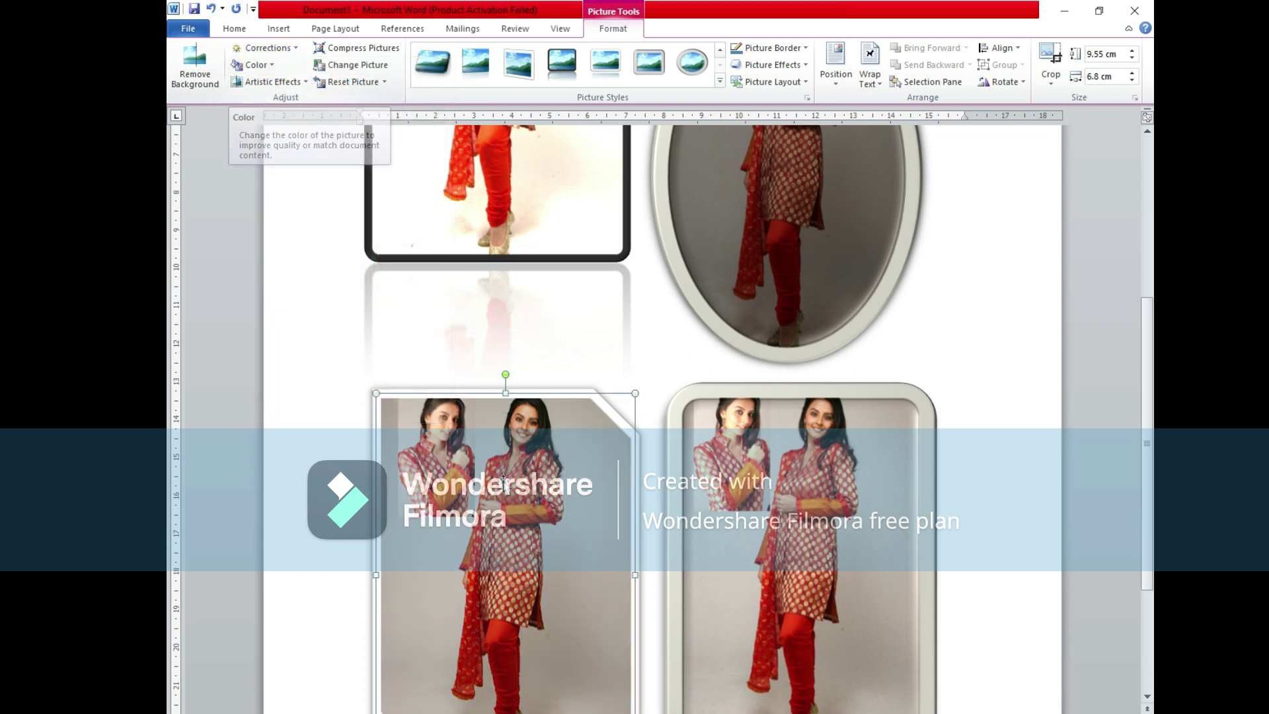
pyautogui.click(257, 65)
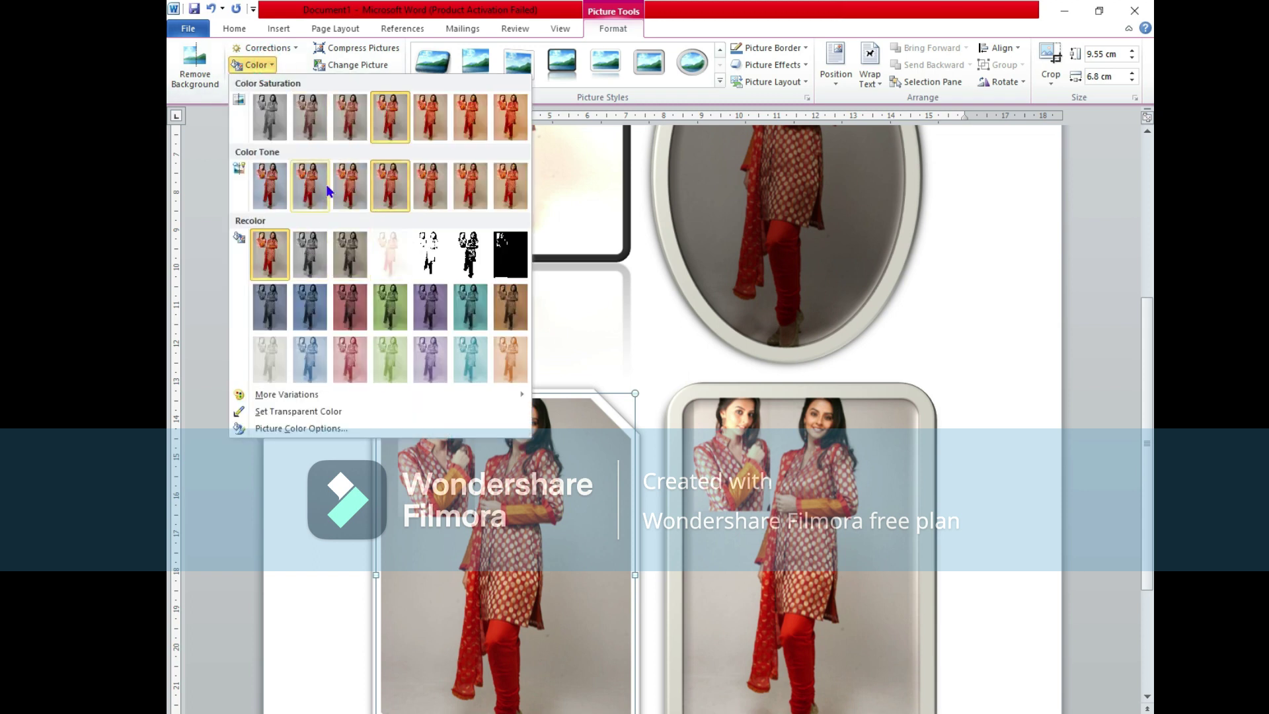
pyautogui.click(470, 259)
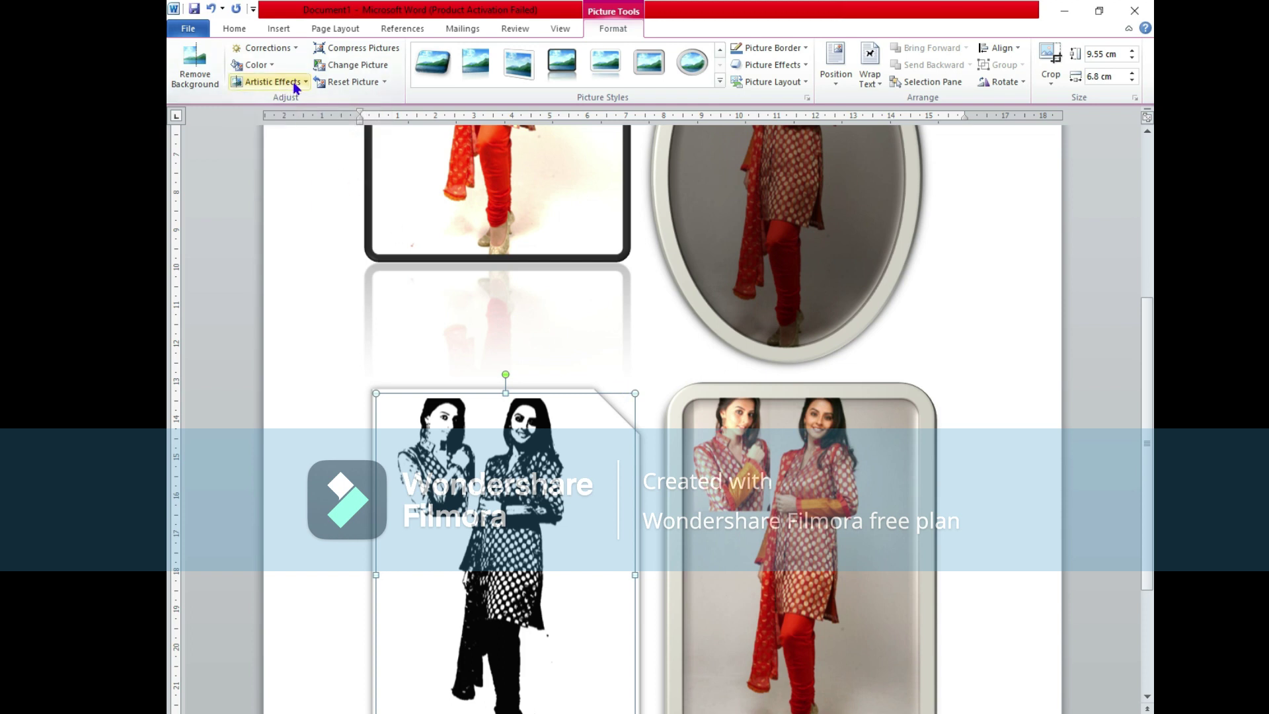
# Step: Give the picture in the metal rounded-rectangle frame the rough, textured-surface artistic effect
pyautogui.click(826, 532)
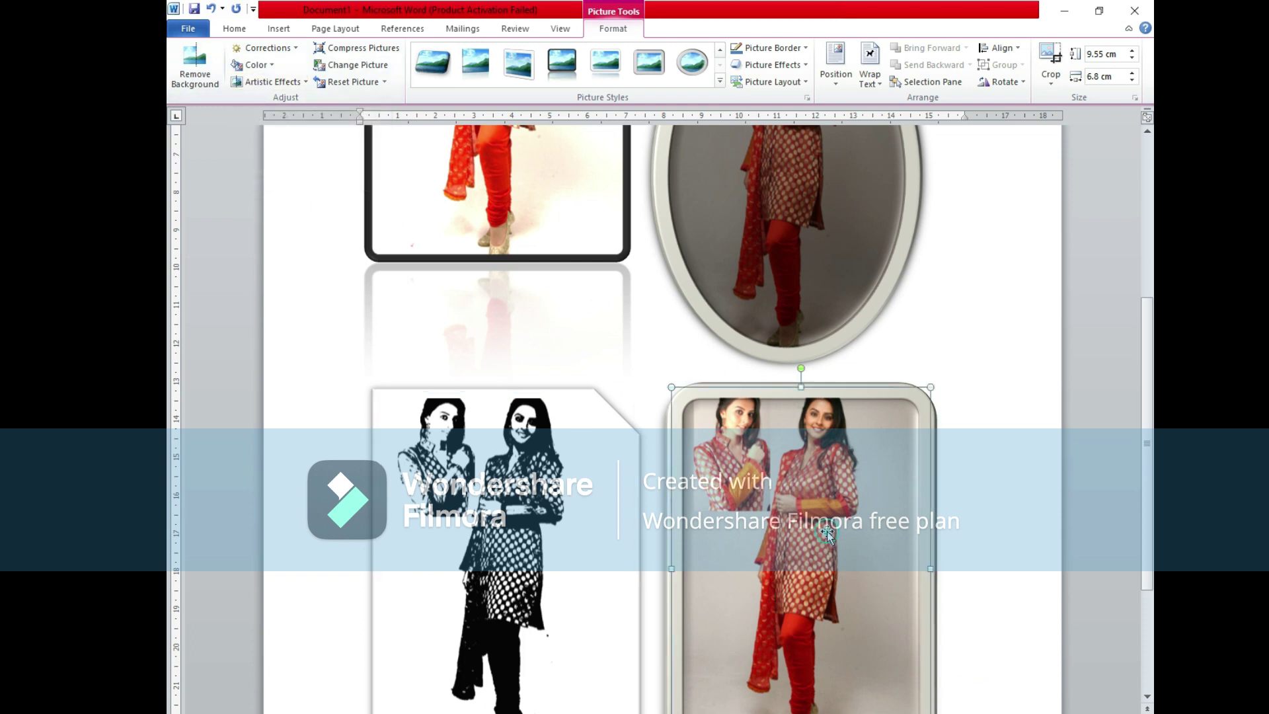
pyautogui.click(299, 85)
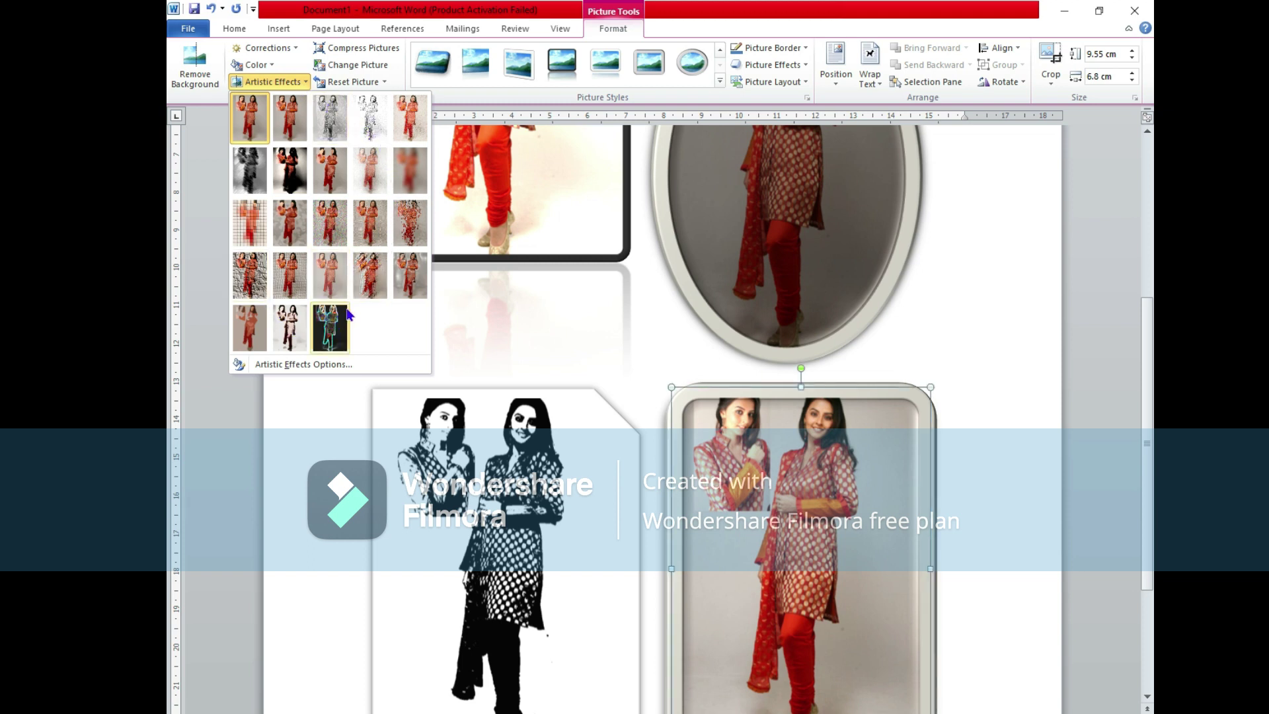
pyautogui.click(365, 274)
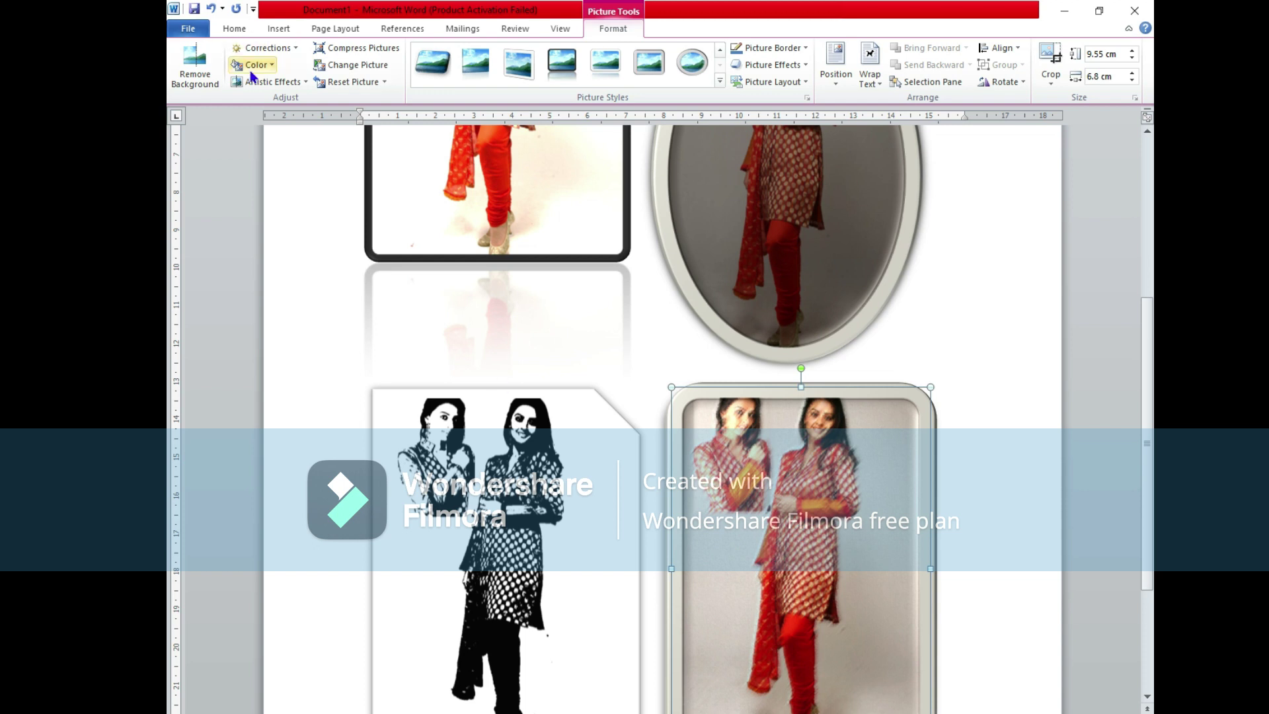
pyautogui.click(289, 84)
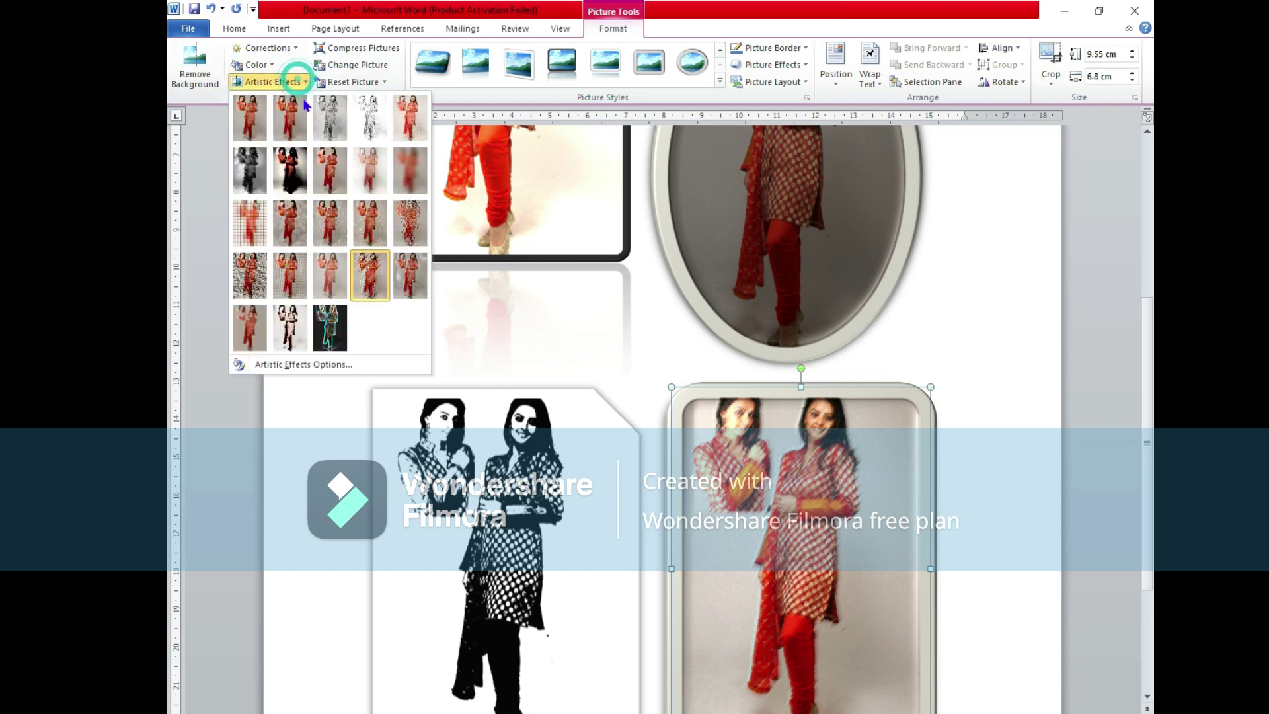
pyautogui.click(253, 276)
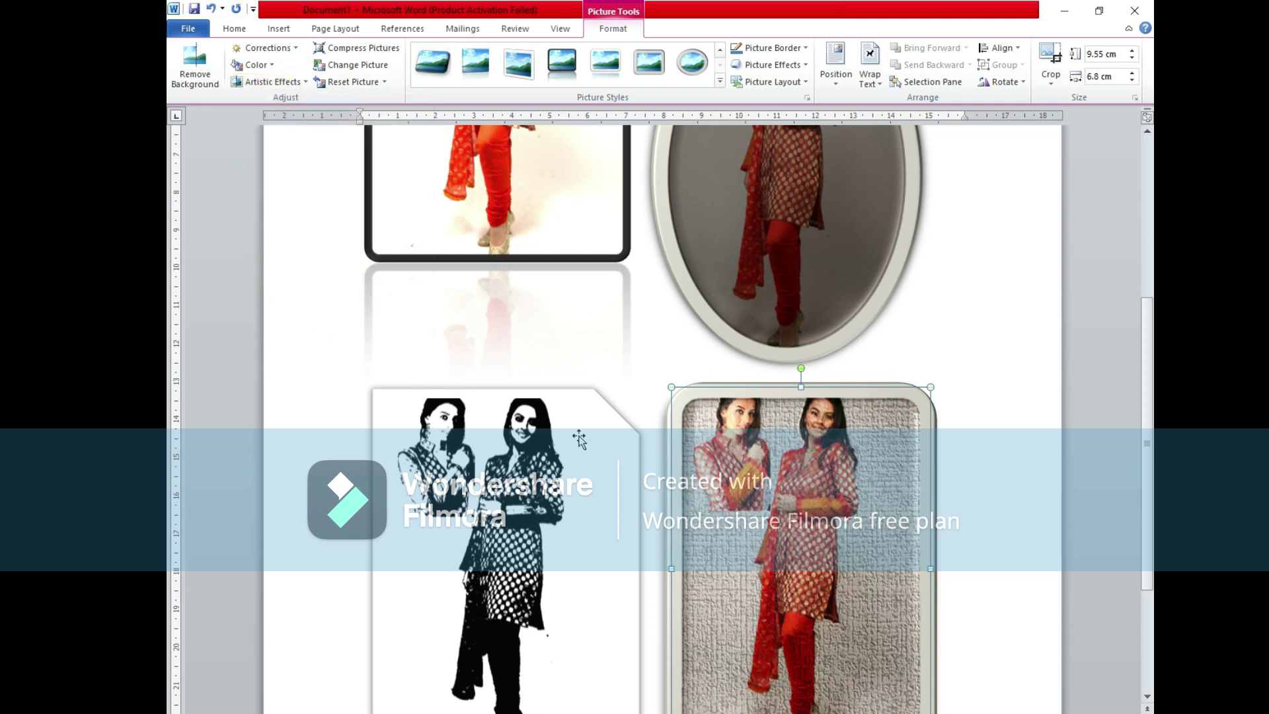
# Step: Replace the black-and-white picture in the snipped-corner frame with Benerasi-embroidery-top-with-chiffon-chunni-&-traditional-salwar from the Churidar folder
pyautogui.scroll(-1, 615, 435)
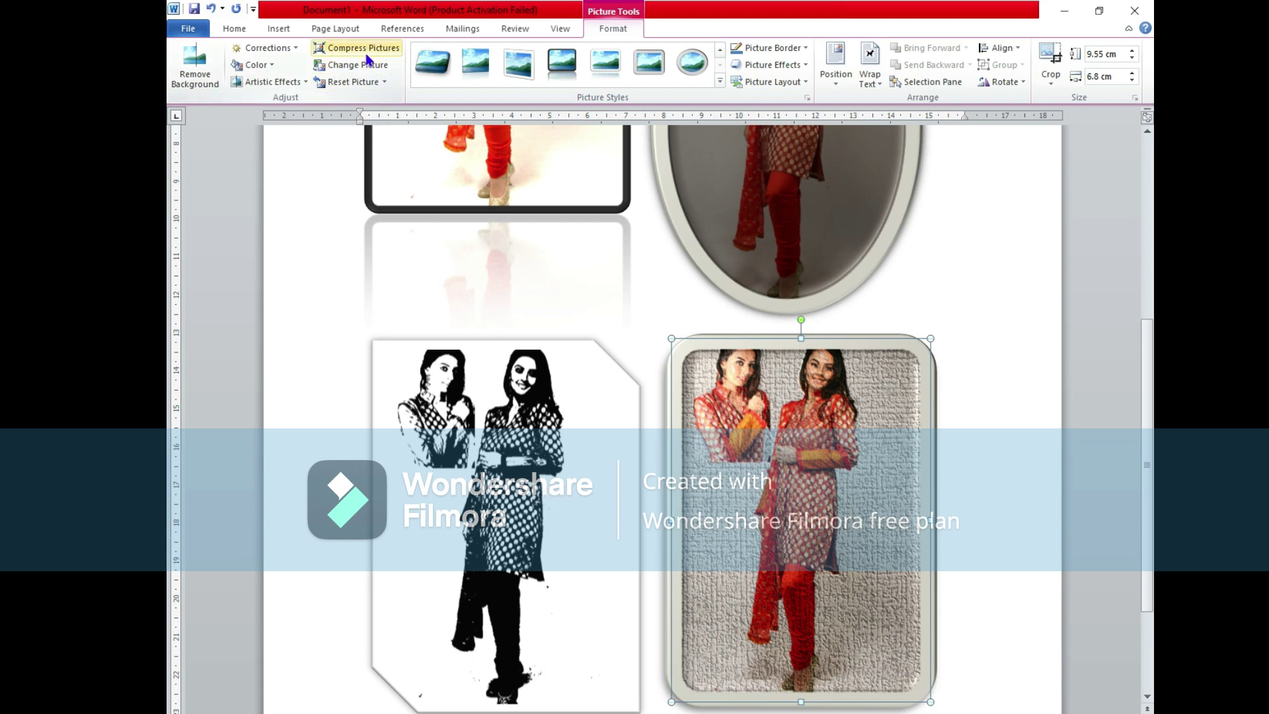
pyautogui.click(509, 483)
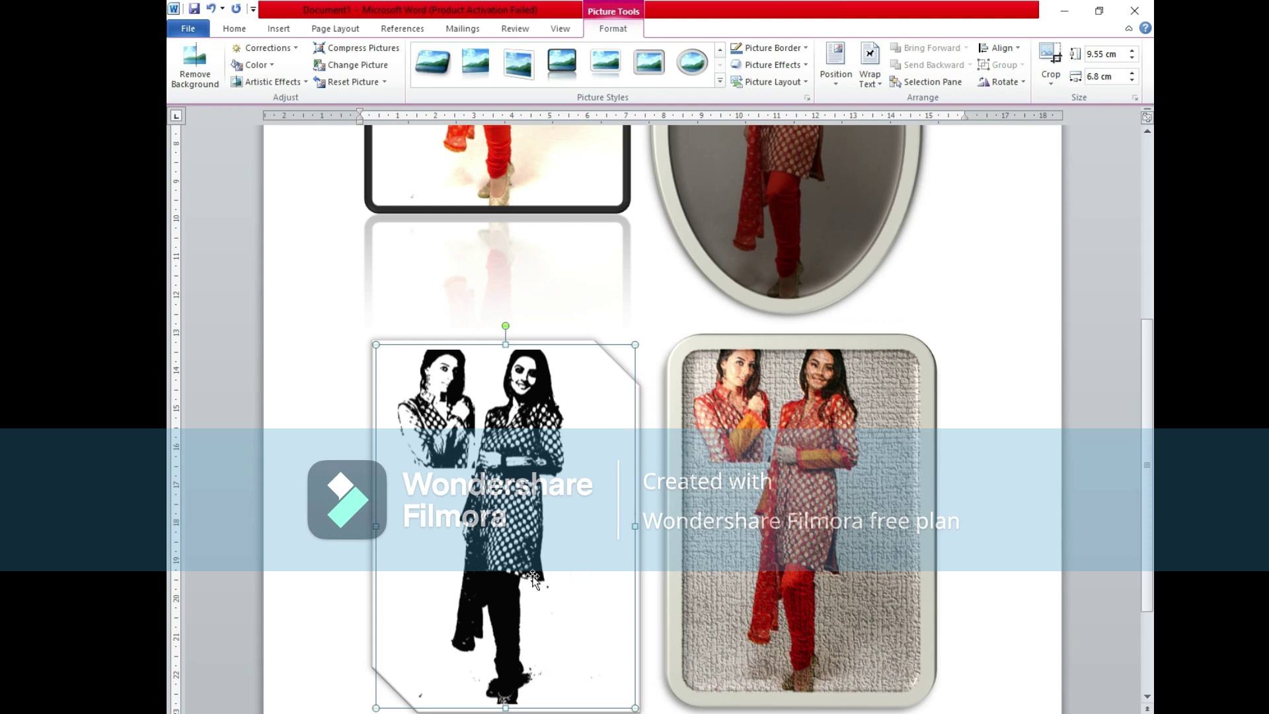
pyautogui.click(362, 66)
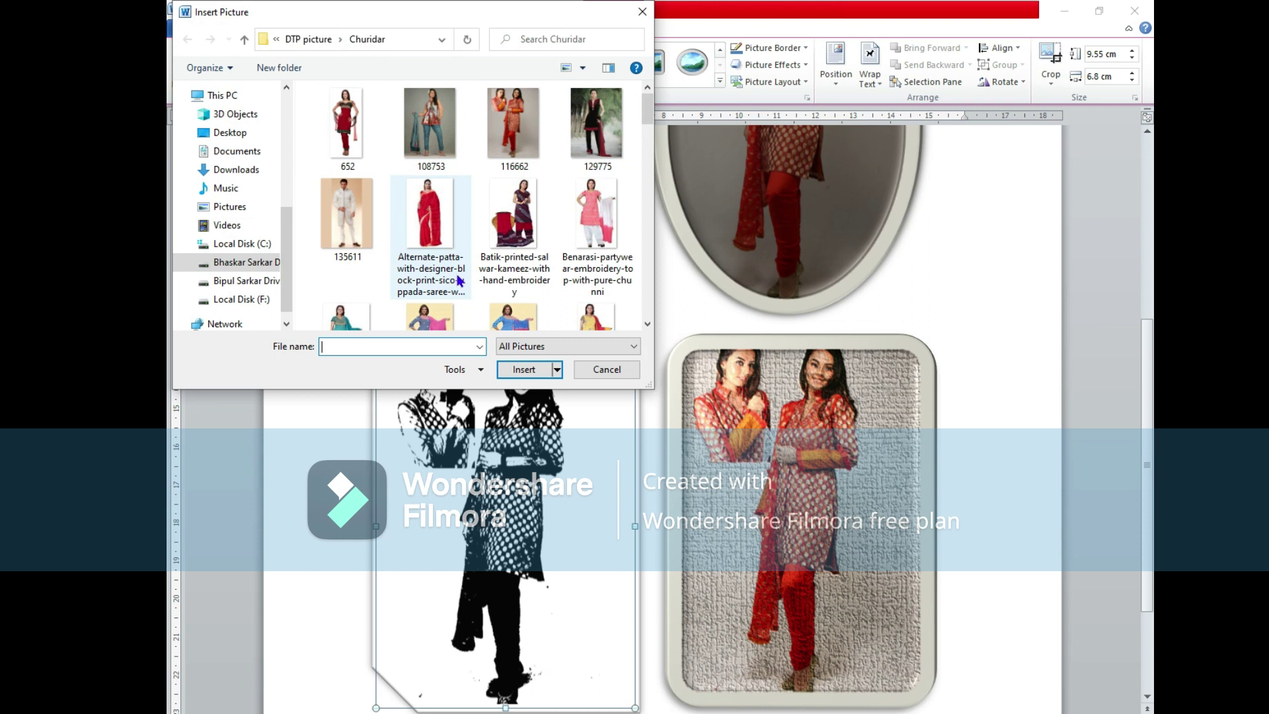
pyautogui.click(426, 316)
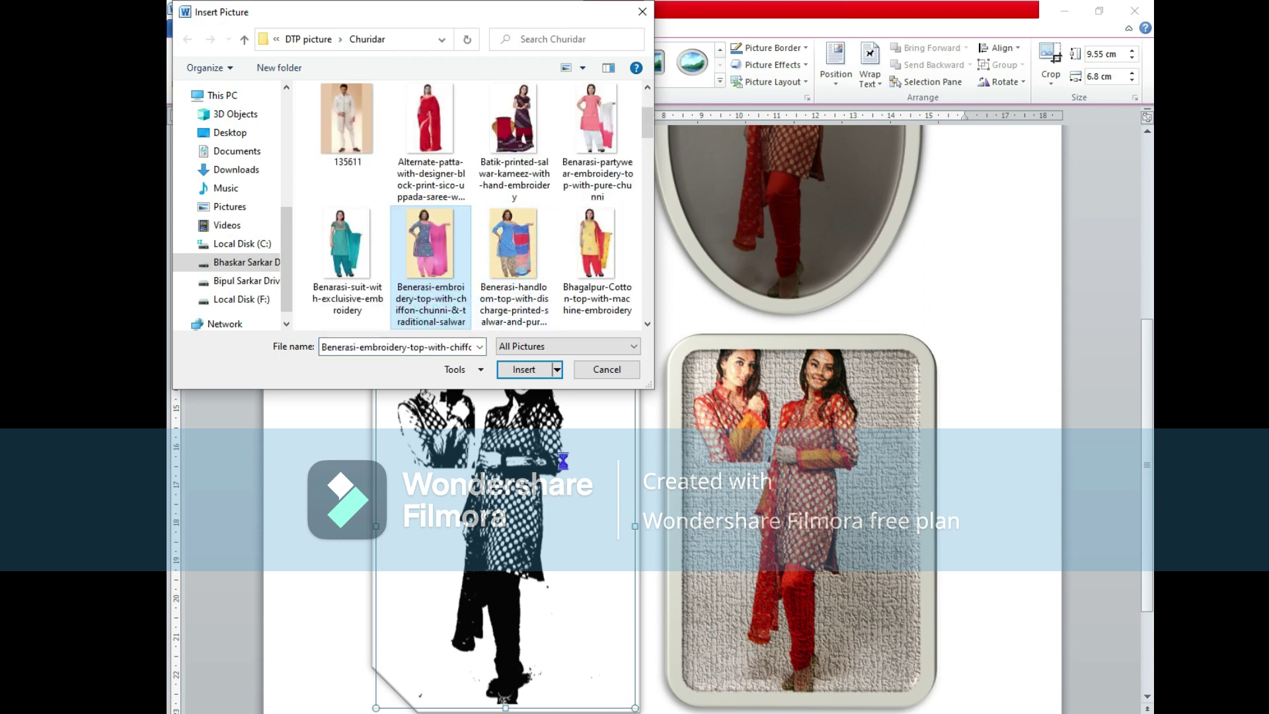
pyautogui.click(527, 372)
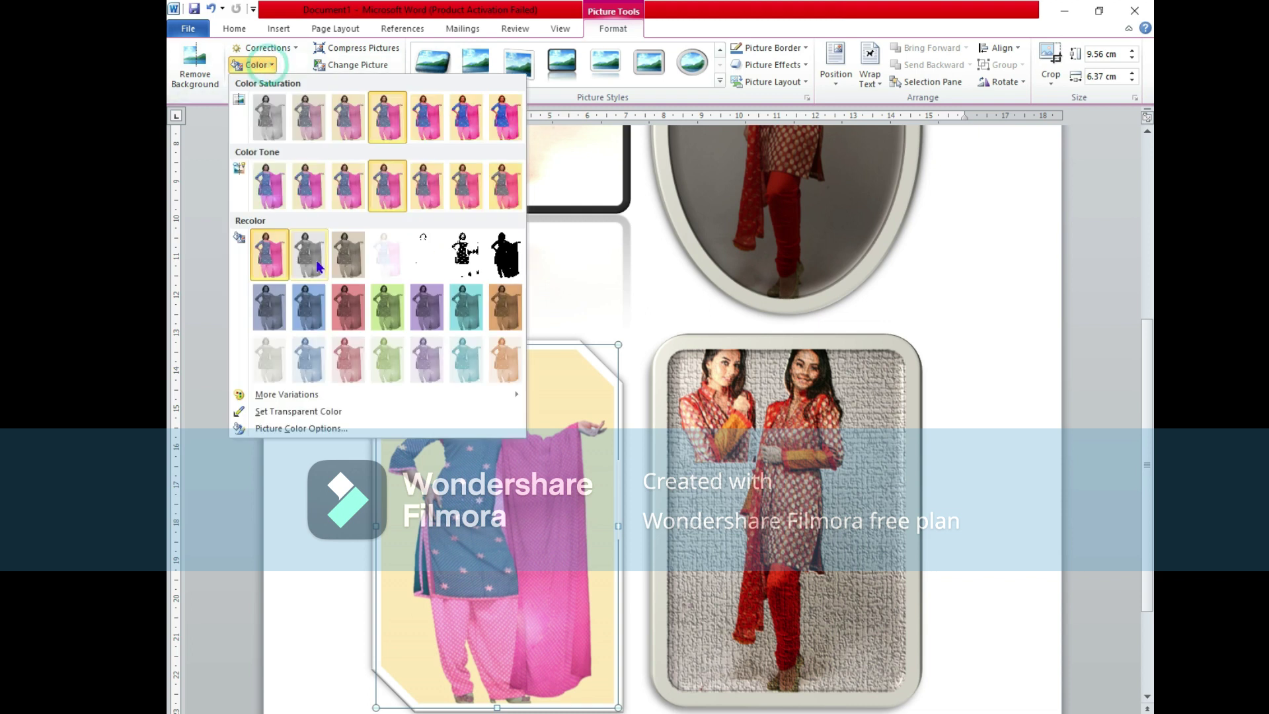
pyautogui.click(289, 47)
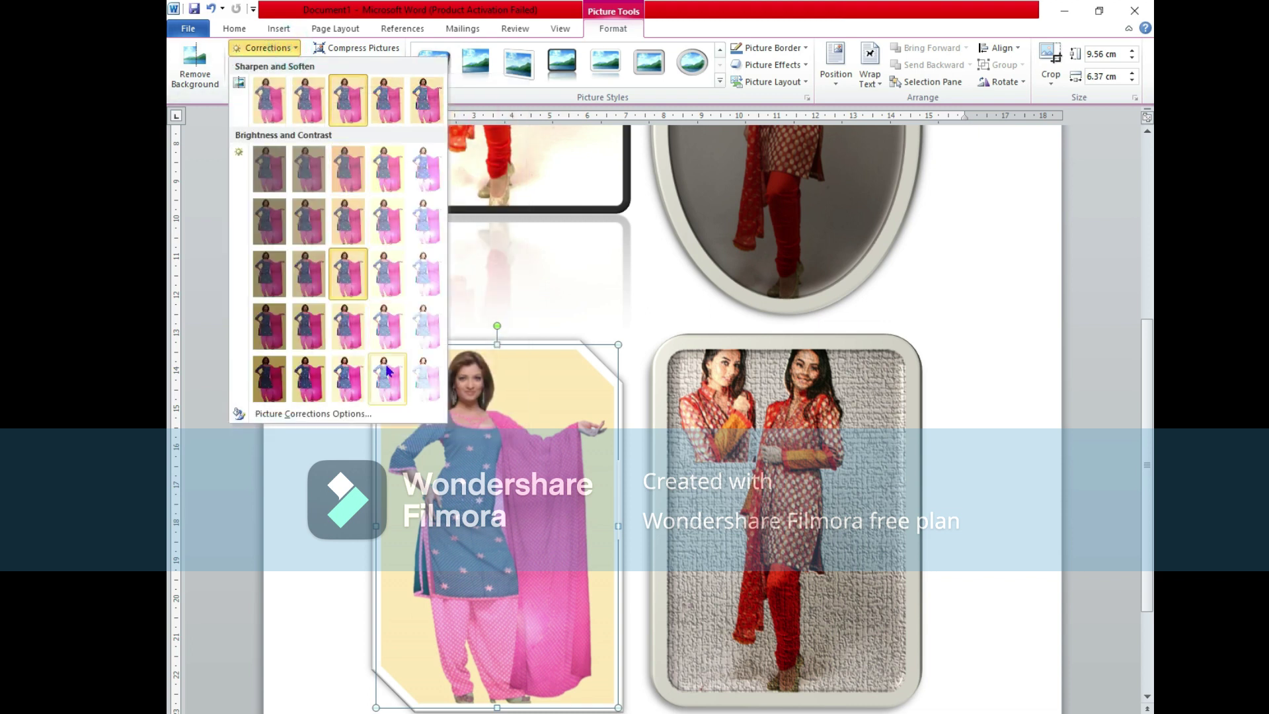
pyautogui.click(519, 286)
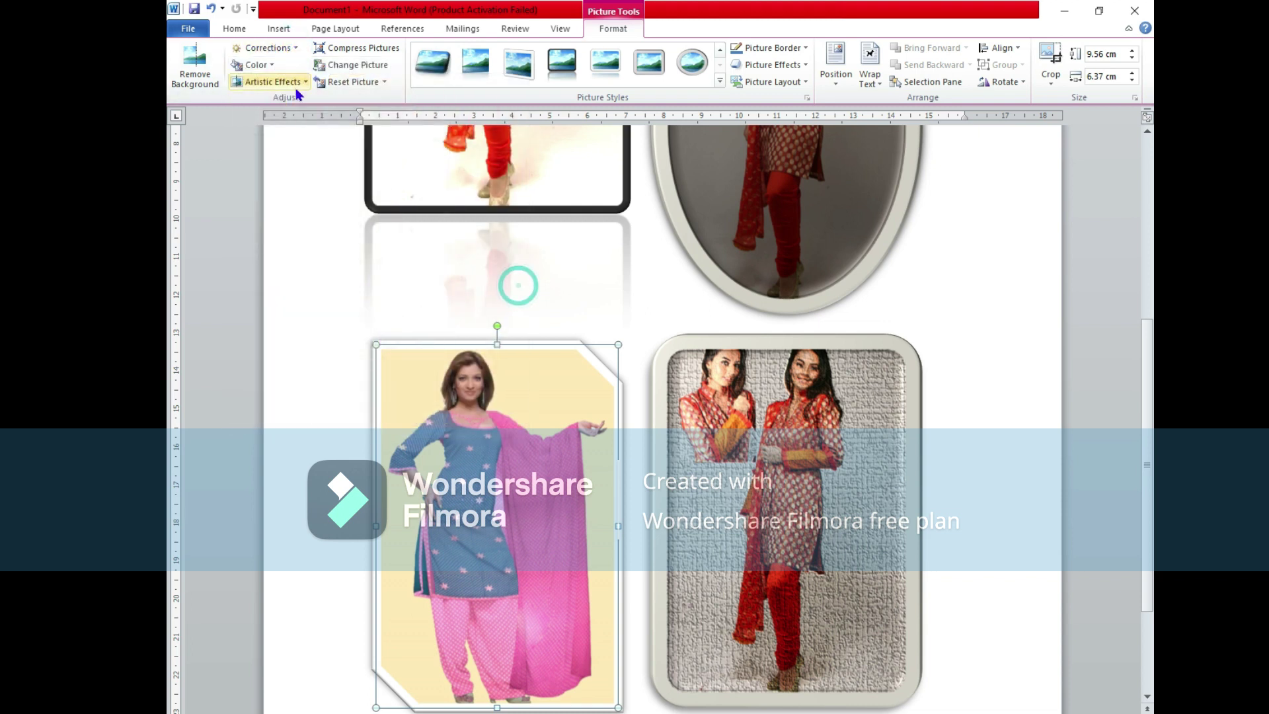
pyautogui.click(290, 81)
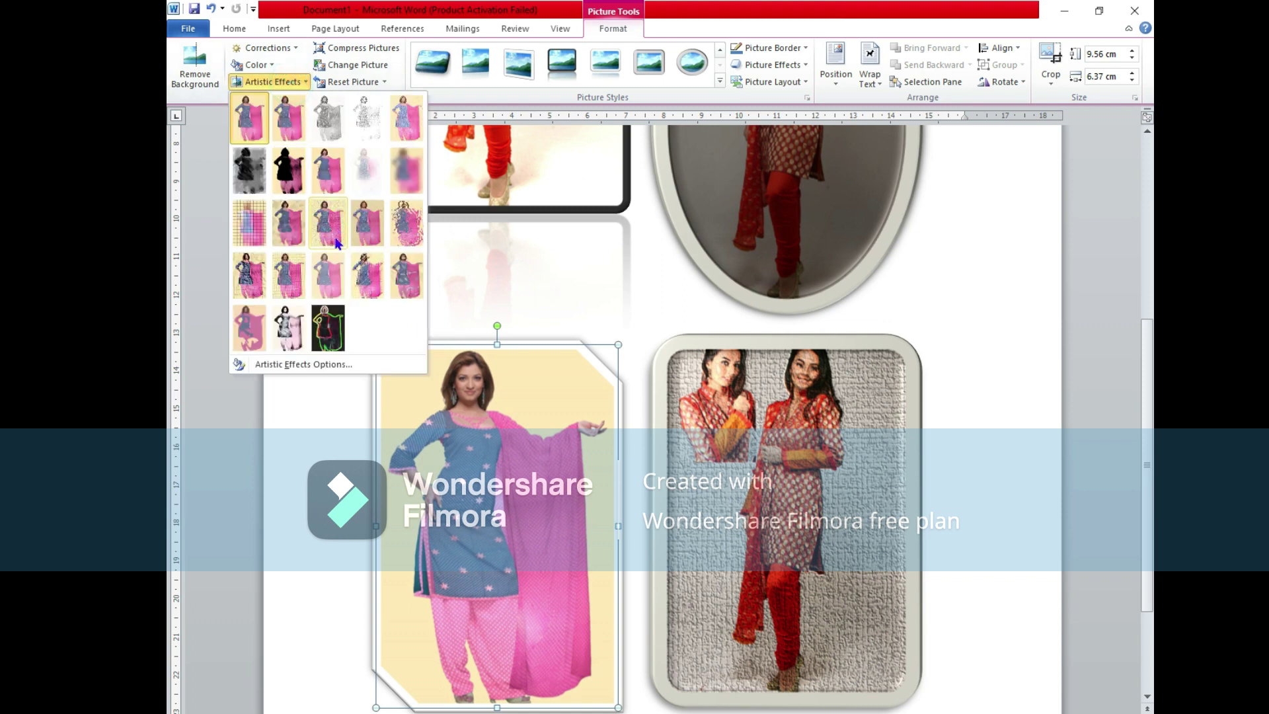
pyautogui.click(540, 463)
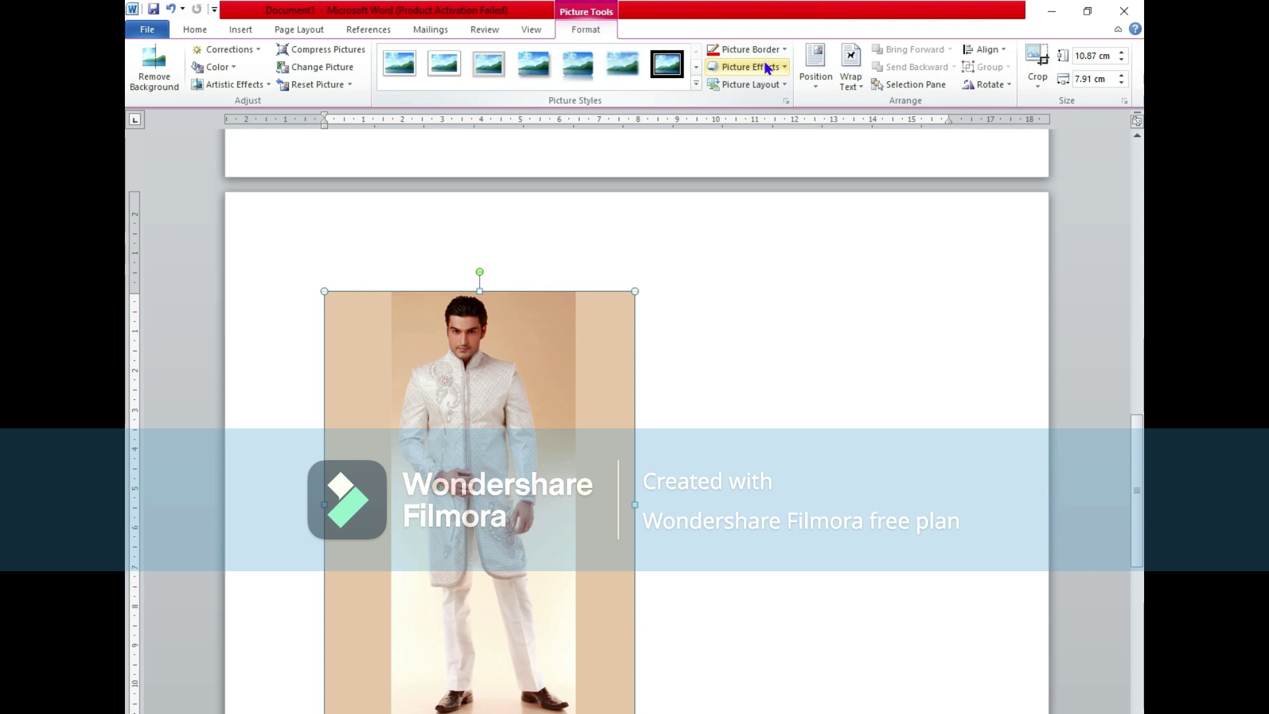
# Step: Give the picture of the man in the white sherwani a border in the standard color red, then deselect it
pyautogui.scroll(-1, 494, 375)
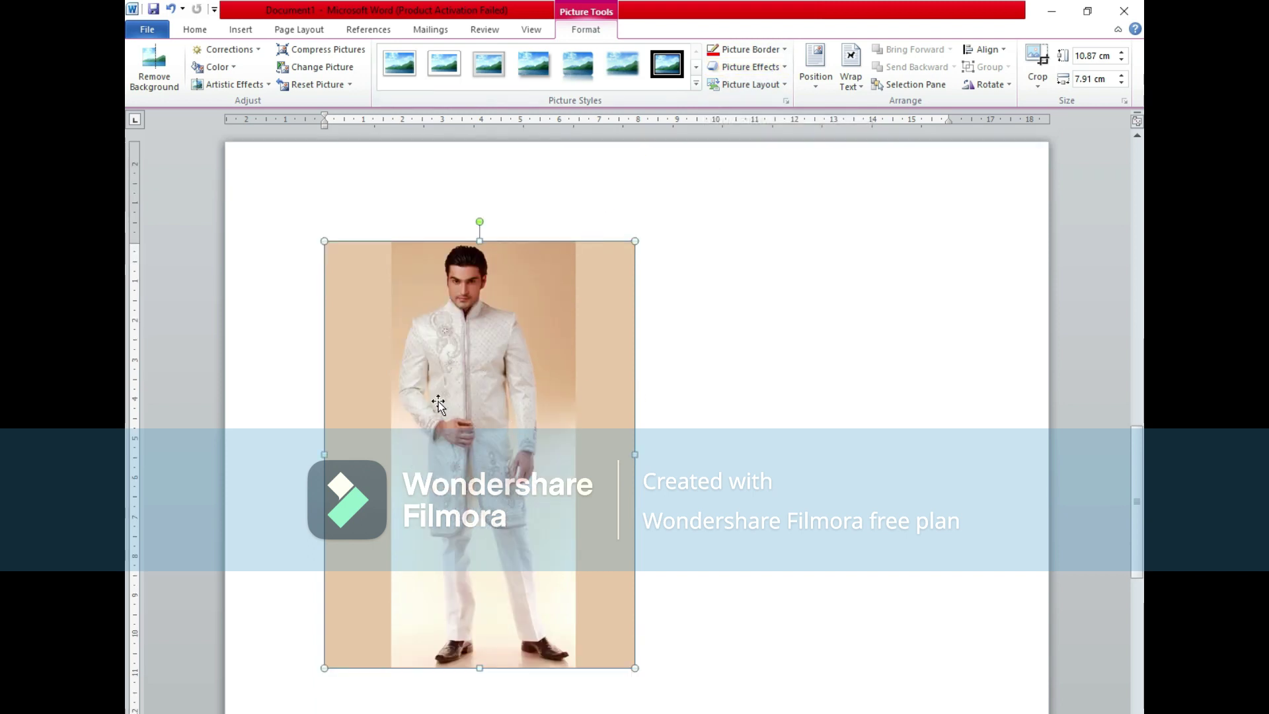
pyautogui.click(787, 53)
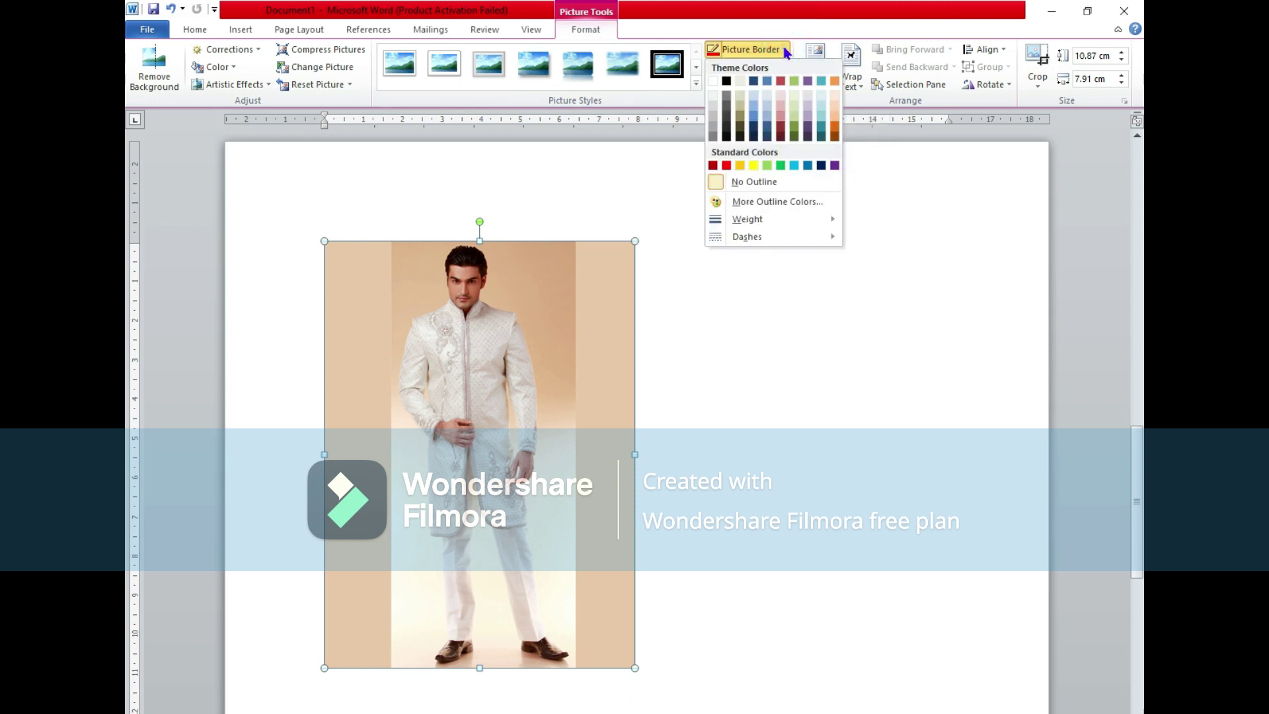
pyautogui.click(727, 166)
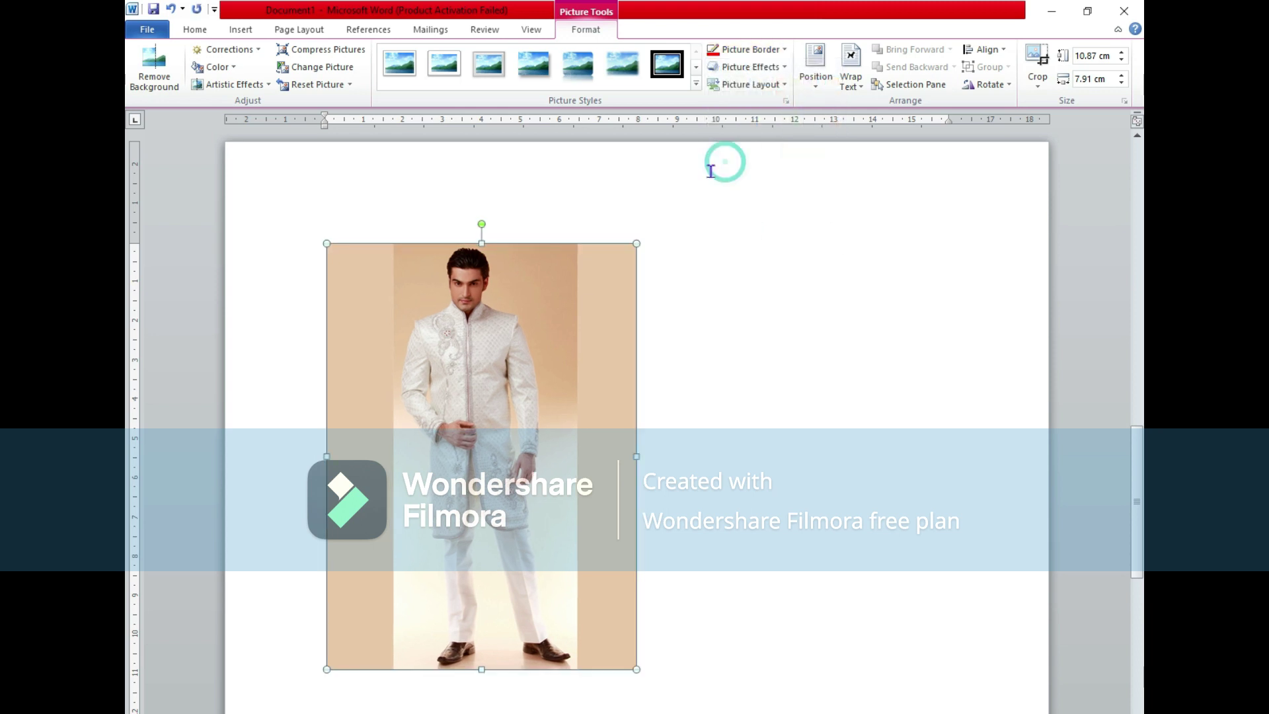
pyautogui.click(712, 454)
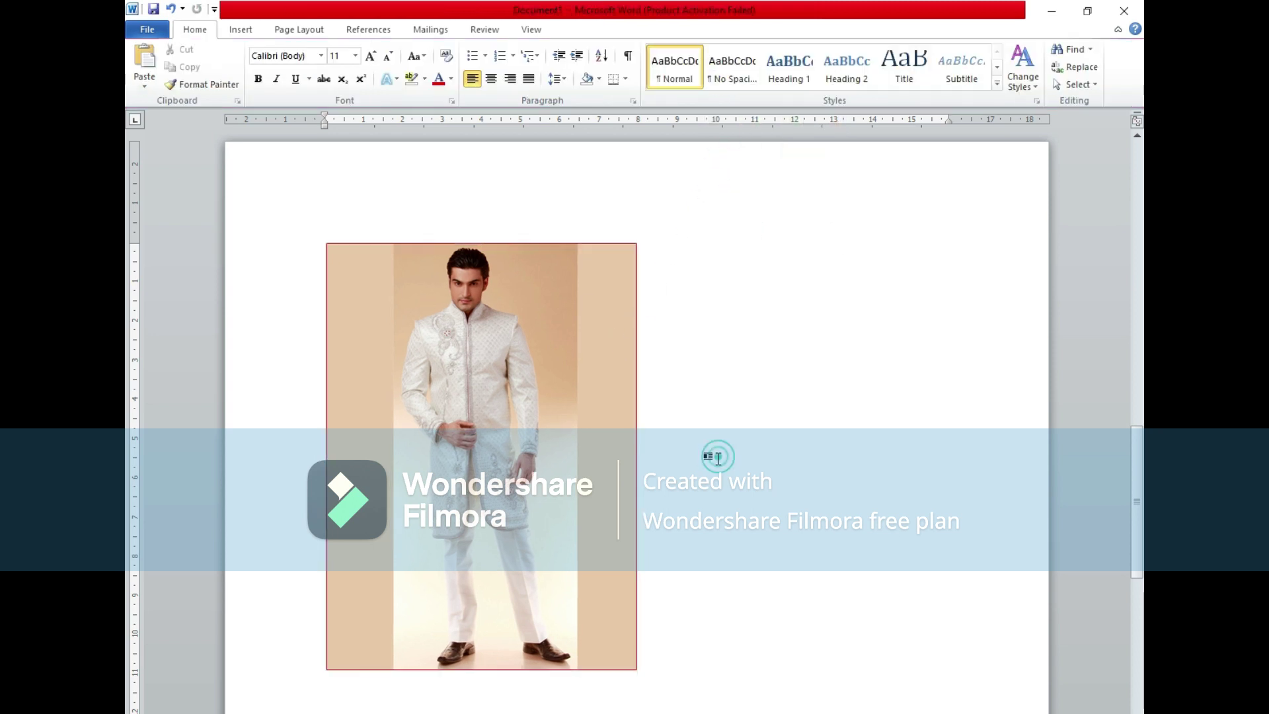